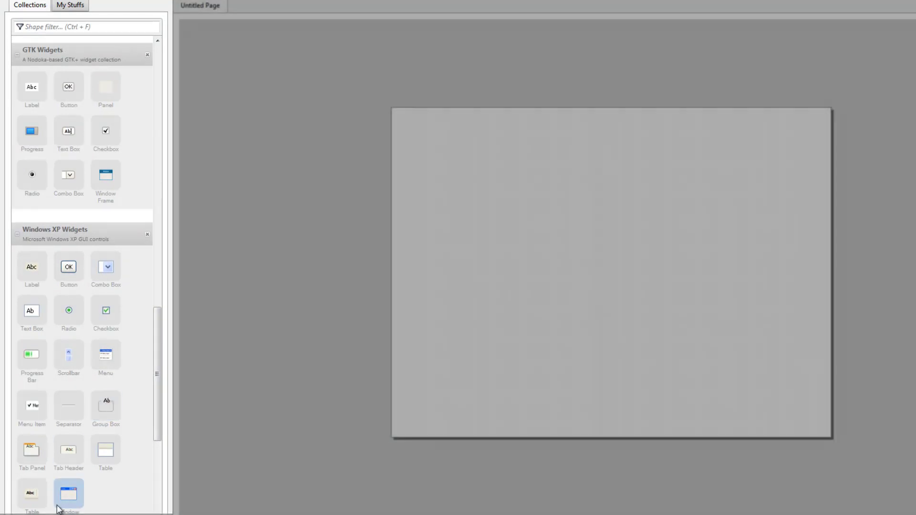
# Add a Windows XP window frame to the page, adjust its size freely and position it near the page's centre.
pyautogui.moveTo(62, 499); pyautogui.dragTo(505, 182)
pyautogui.moveTo(600, 236); pyautogui.dragTo(776, 258)
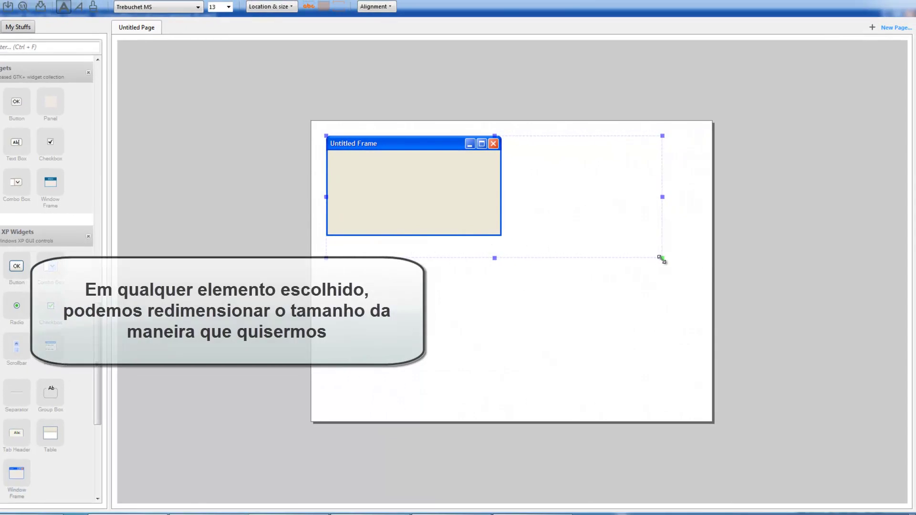
pyautogui.moveTo(661, 259); pyautogui.dragTo(662, 259)
pyautogui.moveTo(521, 228); pyautogui.dragTo(528, 248)
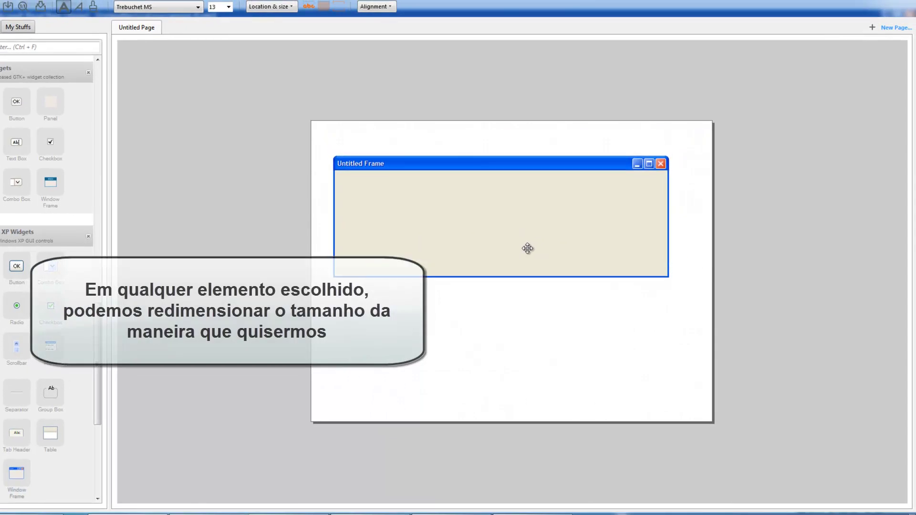
pyautogui.moveTo(332, 276); pyautogui.dragTo(355, 330)
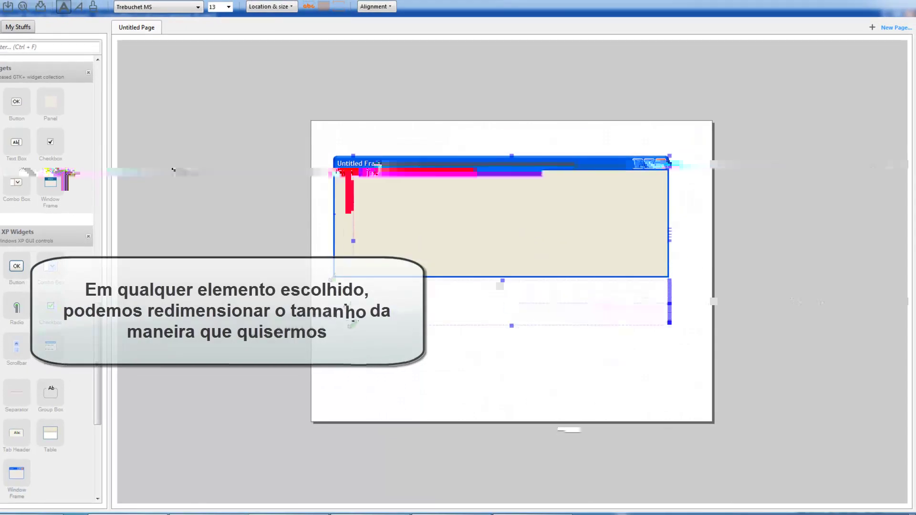
pyautogui.moveTo(668, 324); pyautogui.dragTo(541, 241)
pyautogui.moveTo(470, 232); pyautogui.dragTo(531, 278)
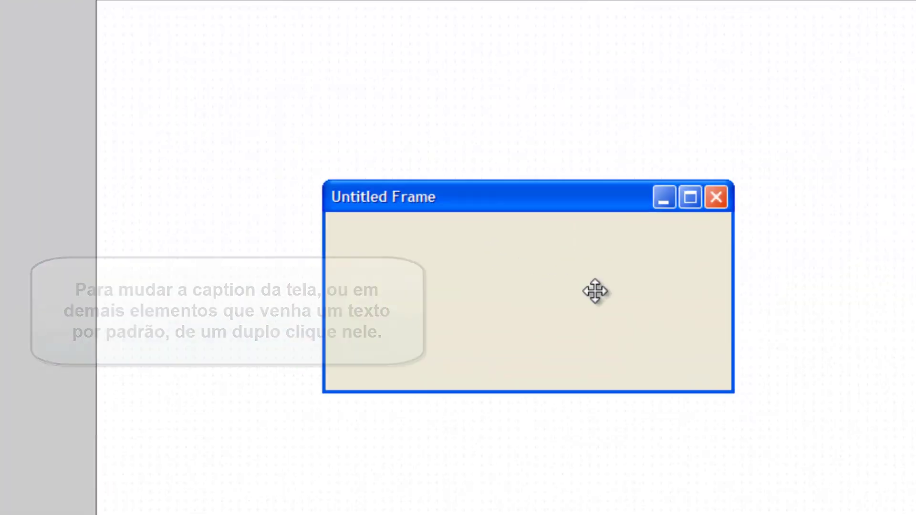
# Title the window frame "Tela de Login".
pyautogui.doubleClick(534, 250)
pyautogui.write('Tela de Login')
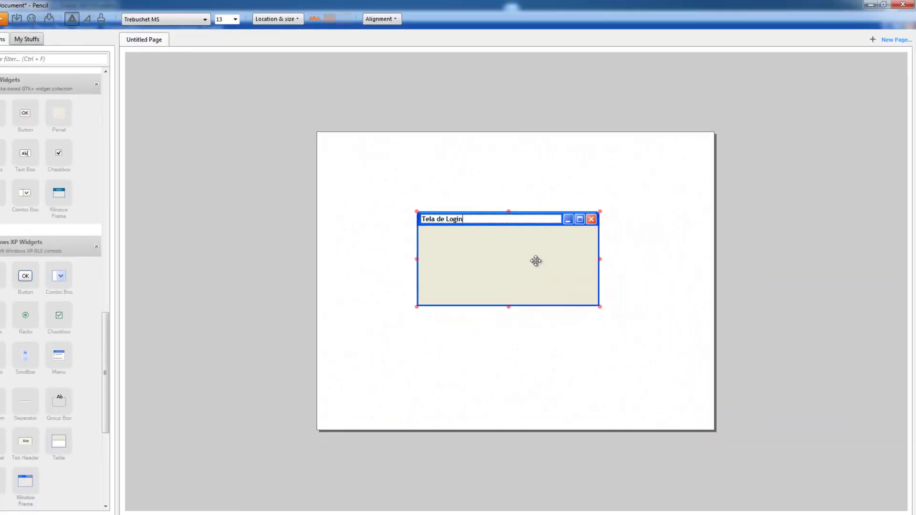
pyautogui.click(537, 346)
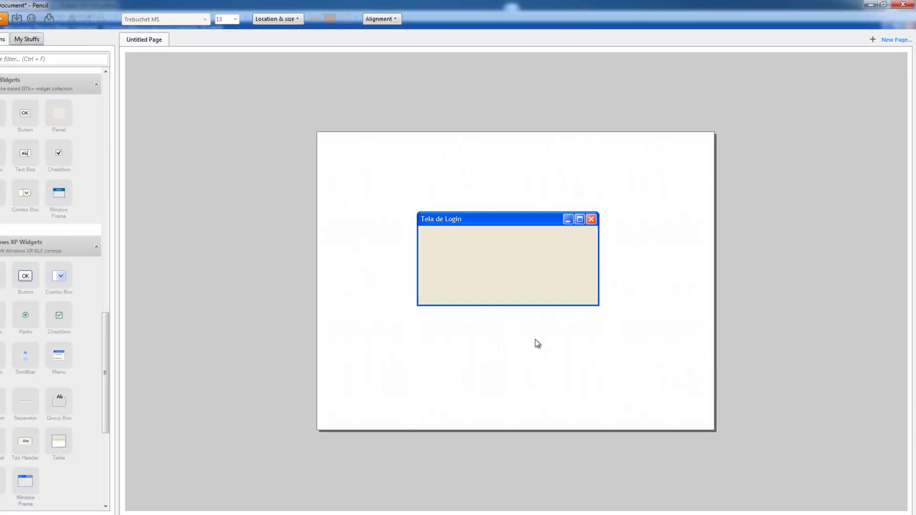
# Remove the login frame's maximize/restore and minimize buttons and try its shadow option.
pyautogui.click(518, 277)
pyautogui.rightClick(519, 277)
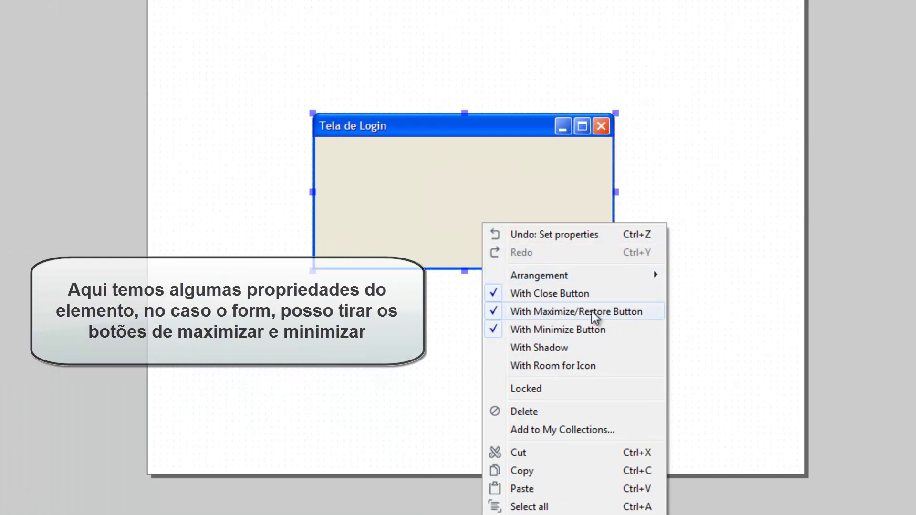
pyautogui.click(627, 315)
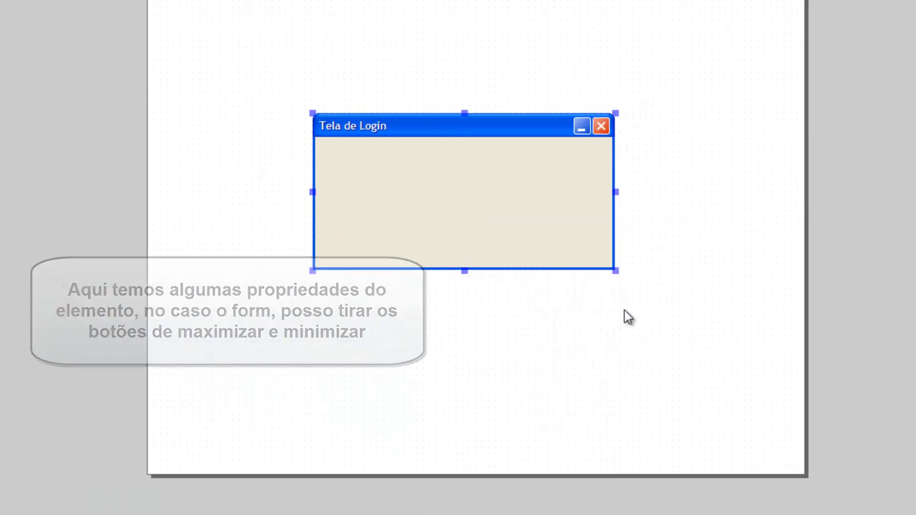
pyautogui.rightClick(486, 193)
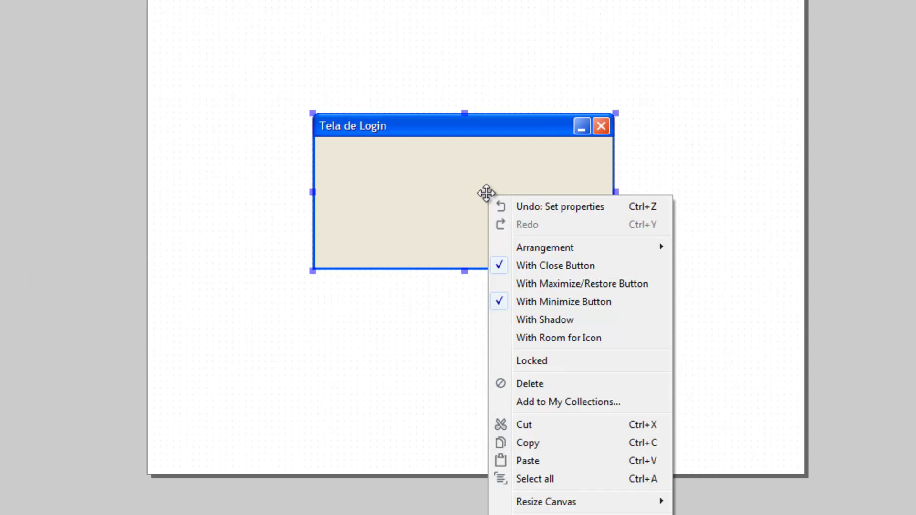
pyautogui.click(552, 302)
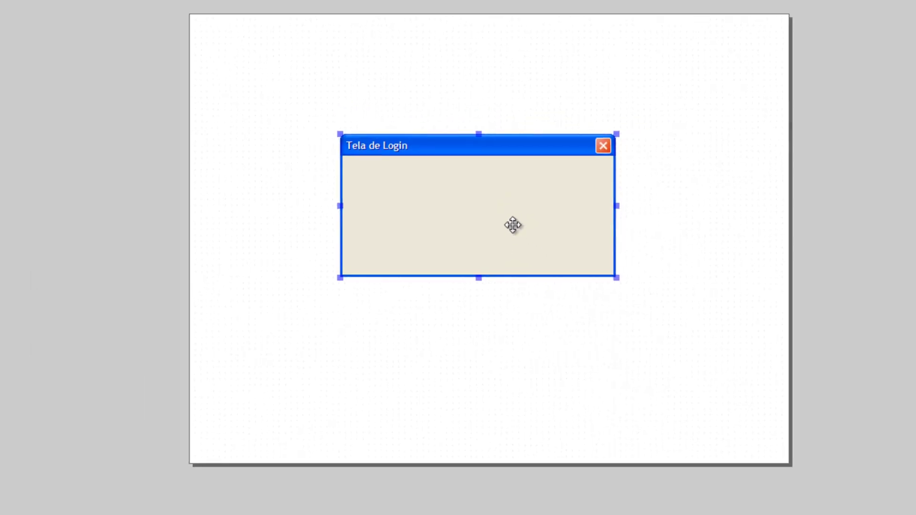
pyautogui.rightClick(504, 215)
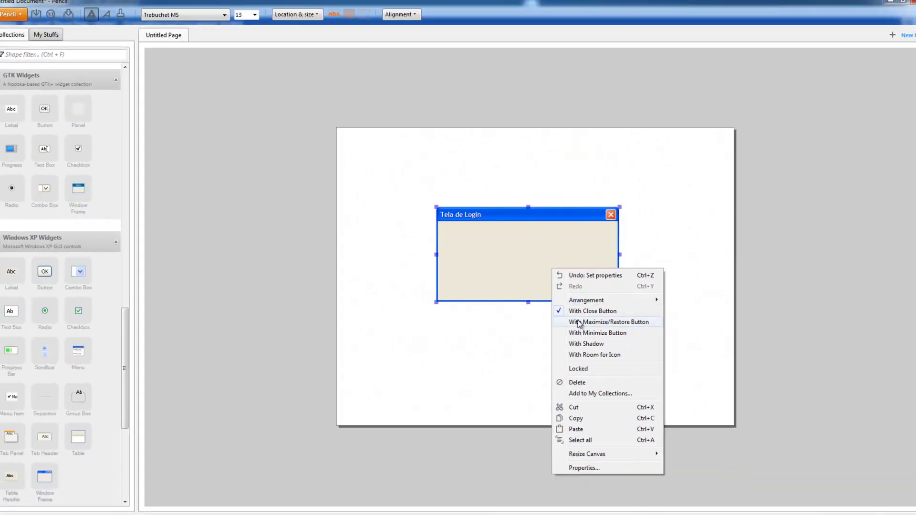
pyautogui.click(582, 345)
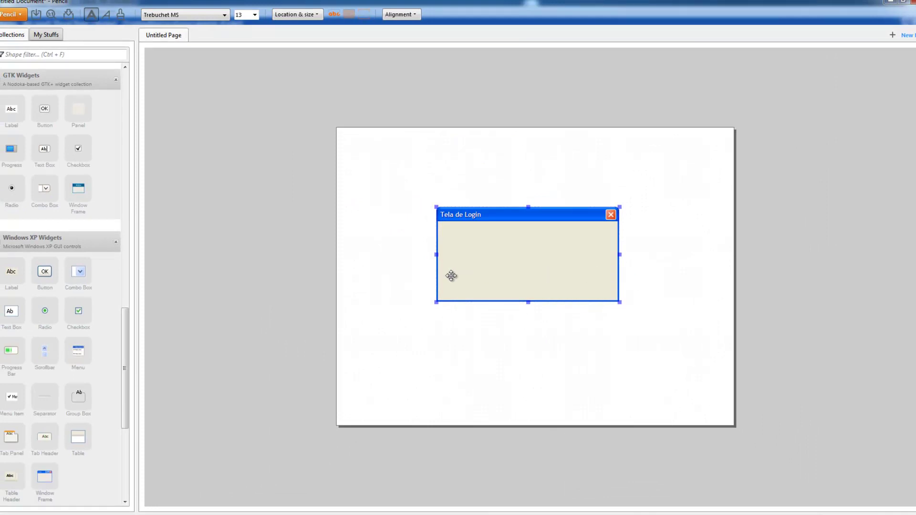
pyautogui.click(400, 277)
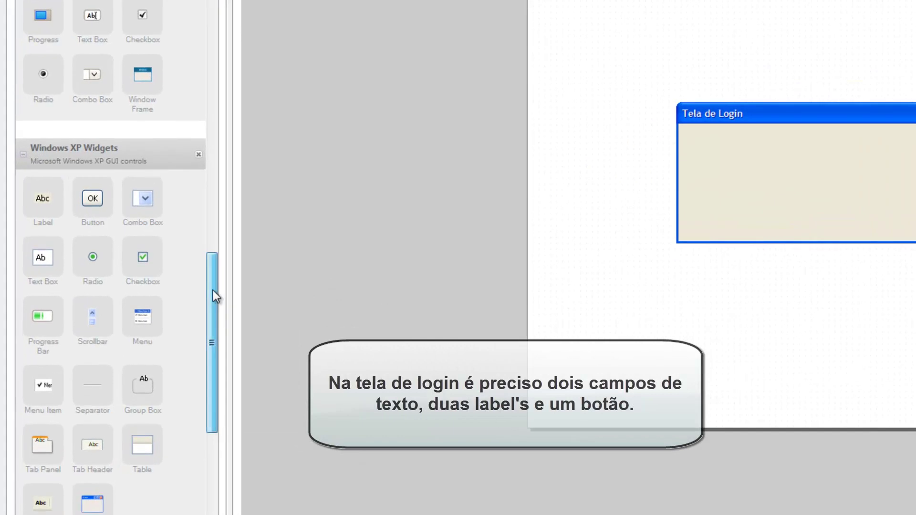
# Add a Windows XP text box in the upper part of the login frame and clear its default text.
pyautogui.moveTo(148, 320); pyautogui.dragTo(144, 337)
pyautogui.moveTo(209, 315); pyautogui.dragTo(208, 319)
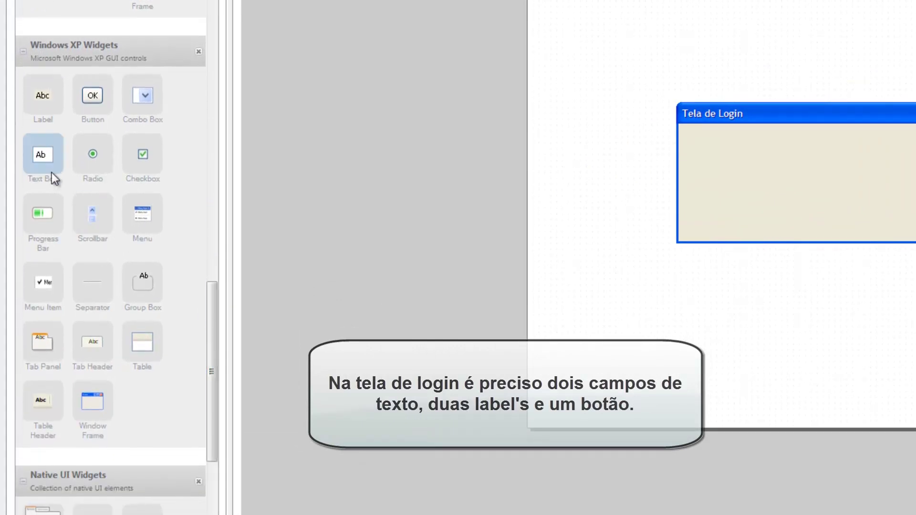
pyautogui.moveTo(27, 158); pyautogui.dragTo(754, 156)
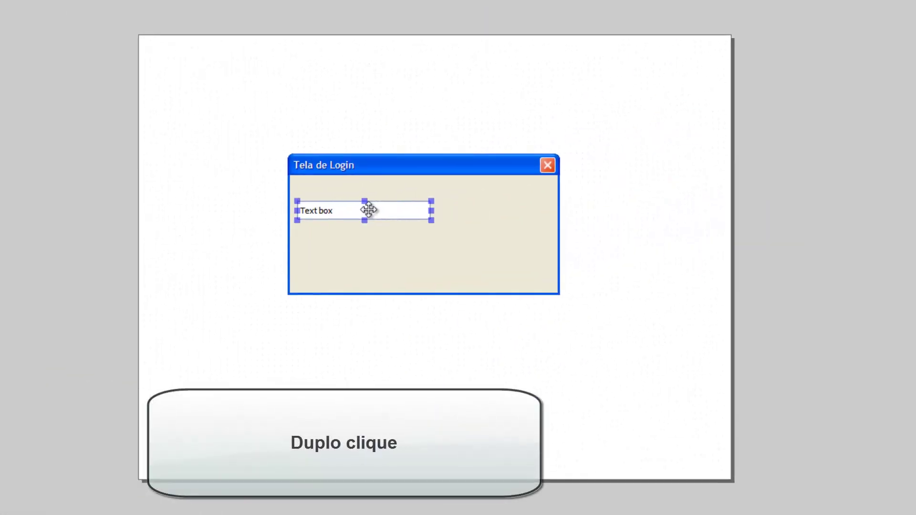
pyautogui.doubleClick(324, 212)
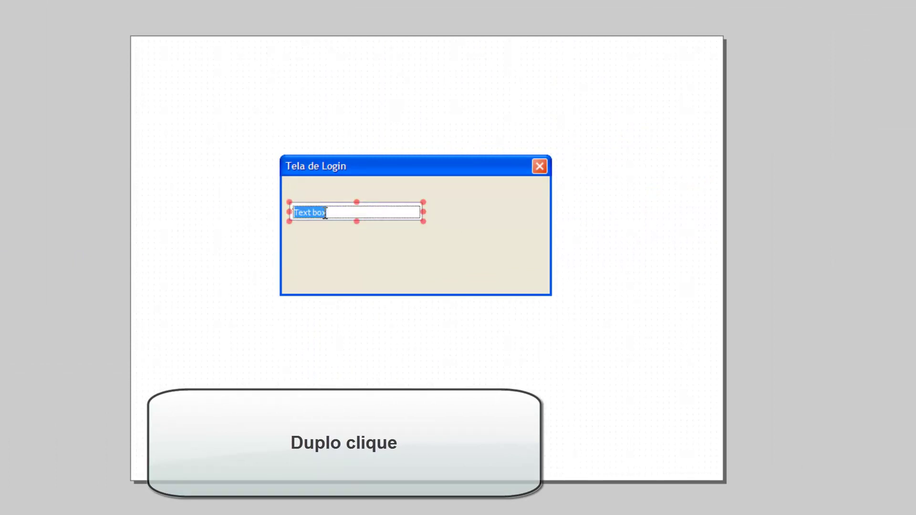
pyautogui.press('BackSpace')
pyautogui.click(315, 235)
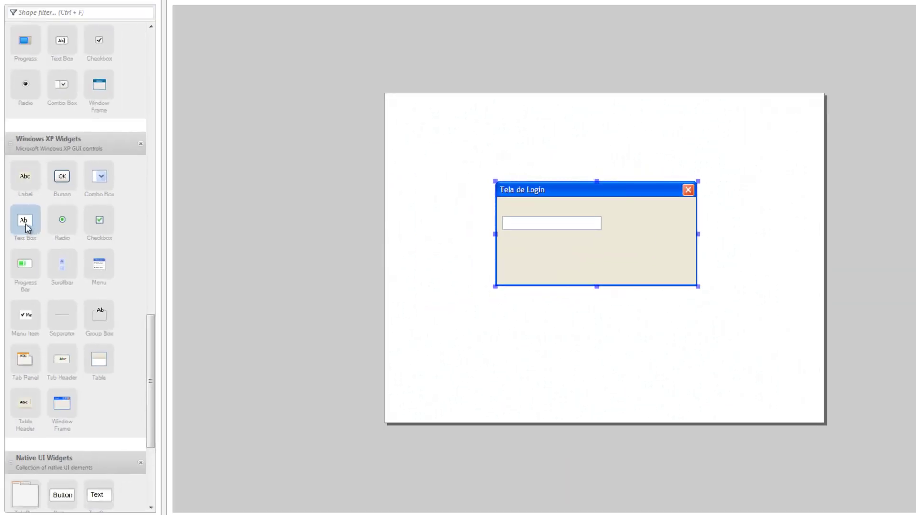
# Add a second empty text box to the login frame, aligned below the first one.
pyautogui.moveTo(25, 224); pyautogui.dragTo(510, 230)
pyautogui.moveTo(25, 222); pyautogui.dragTo(552, 259)
pyautogui.doubleClick(551, 258)
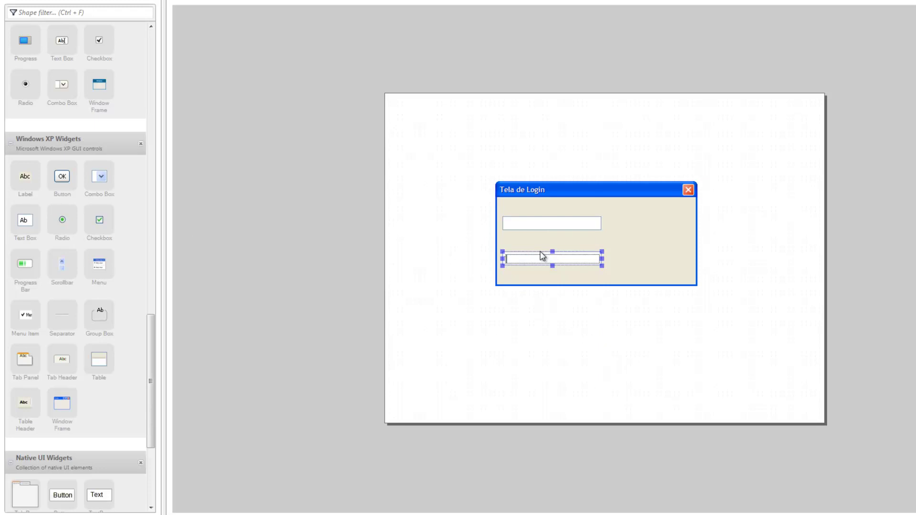
pyautogui.press('Return')
pyautogui.click(600, 284)
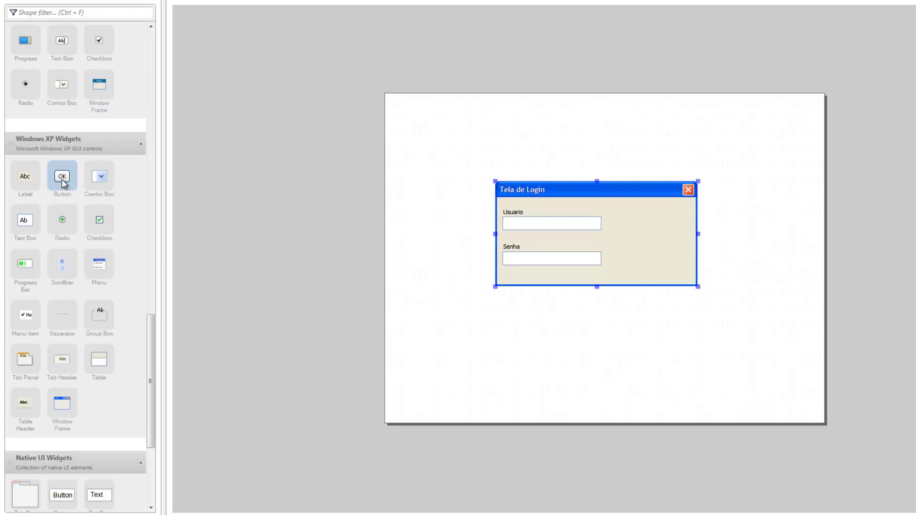
# Add a Windows XP button beside the Senha field of the login frame and label it "Confirmar".
pyautogui.moveTo(62, 179); pyautogui.dragTo(627, 266)
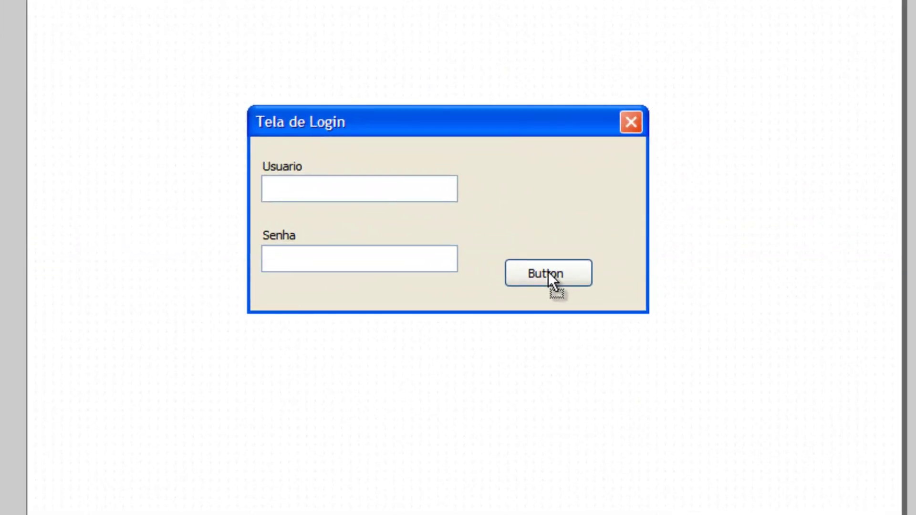
pyautogui.moveTo(546, 273); pyautogui.dragTo(546, 274)
pyautogui.click(547, 275)
pyautogui.write('Conf')
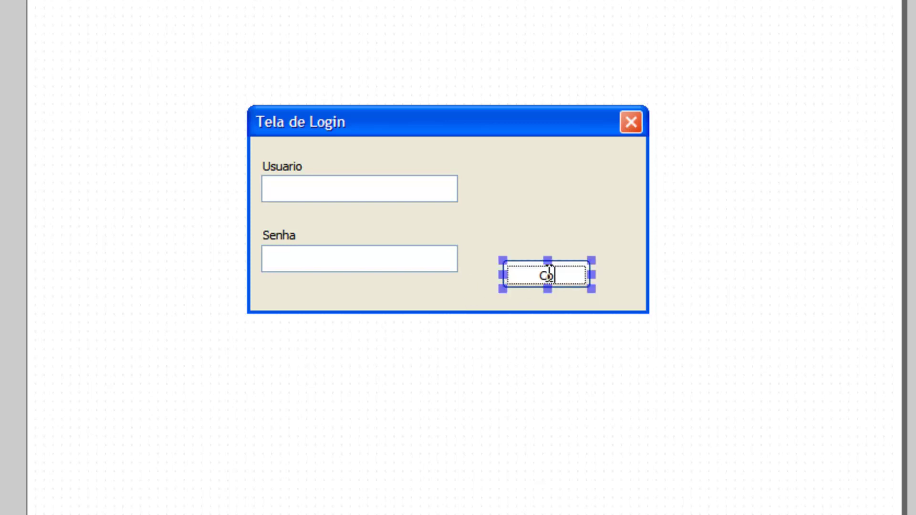
pyautogui.write('irmar')
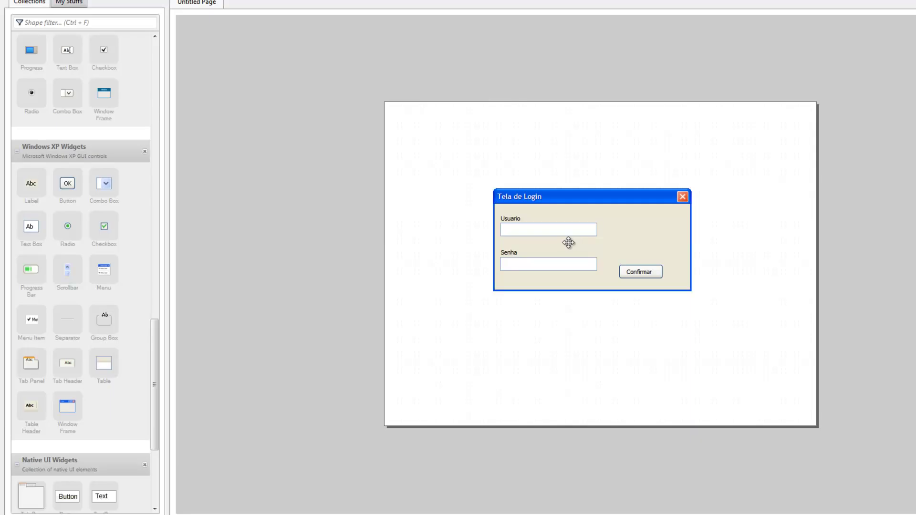
# Select all elements of the login form together, shift them slightly and delete them from the page.
pyautogui.click(523, 202)
pyautogui.moveTo(524, 203)
pyautogui.mouseDown()
pyautogui.moveTo(514, 200)
pyautogui.moveTo(523, 200)
pyautogui.mouseUp()
pyautogui.moveTo(435, 184); pyautogui.dragTo(496, 148)
pyautogui.moveTo(517, 199)
pyautogui.mouseDown()
pyautogui.moveTo(609, 199)
pyautogui.moveTo(505, 195)
pyautogui.mouseUp()
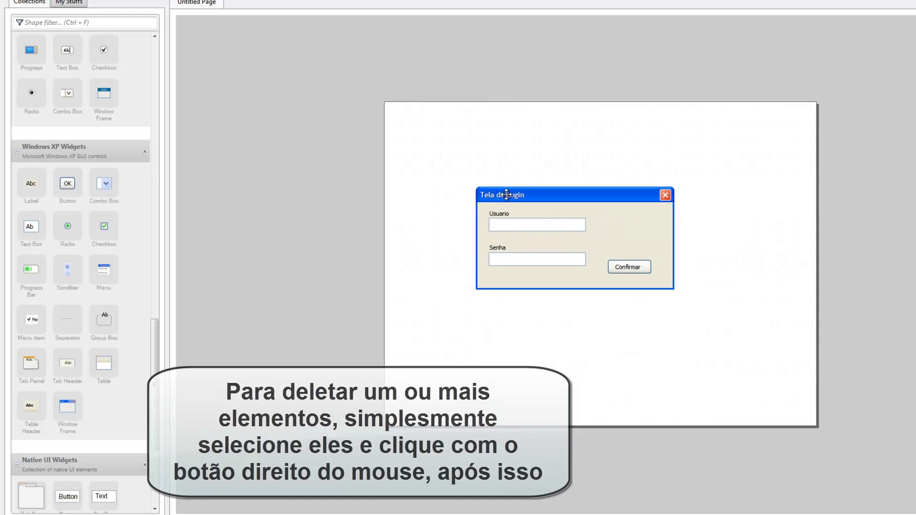
pyautogui.rightClick(628, 213)
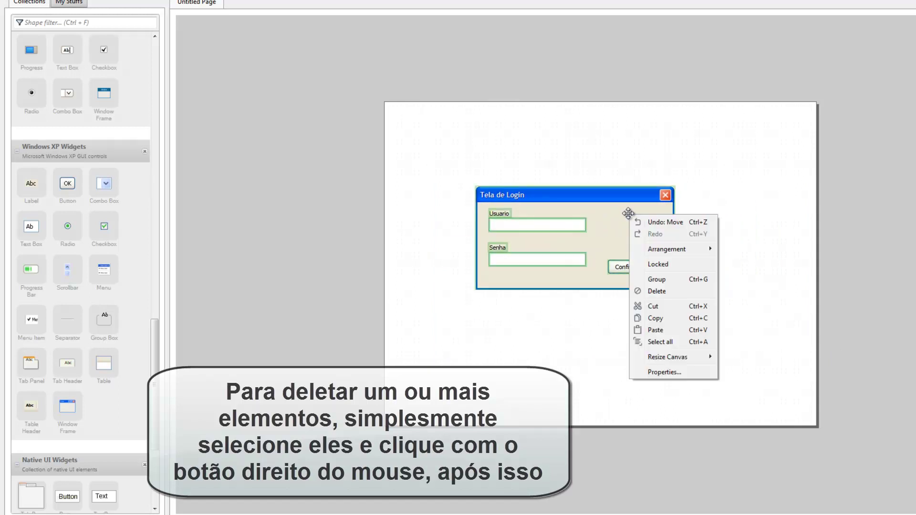
pyautogui.click(663, 292)
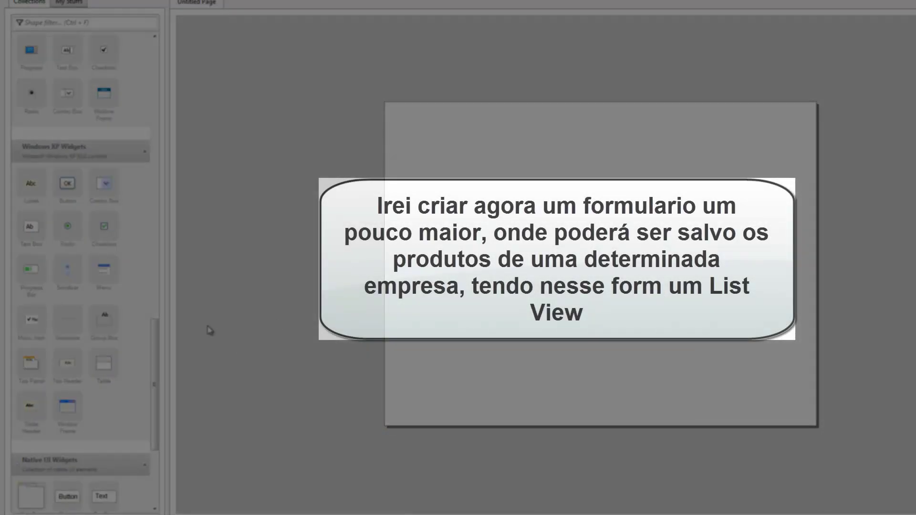
# Add a new Windows XP window frame, enlarge it to cover most of the page and reposition it.
pyautogui.moveTo(154, 337); pyautogui.dragTo(154, 364)
pyautogui.moveTo(62, 331); pyautogui.dragTo(501, 200)
pyautogui.moveTo(601, 237); pyautogui.dragTo(789, 362)
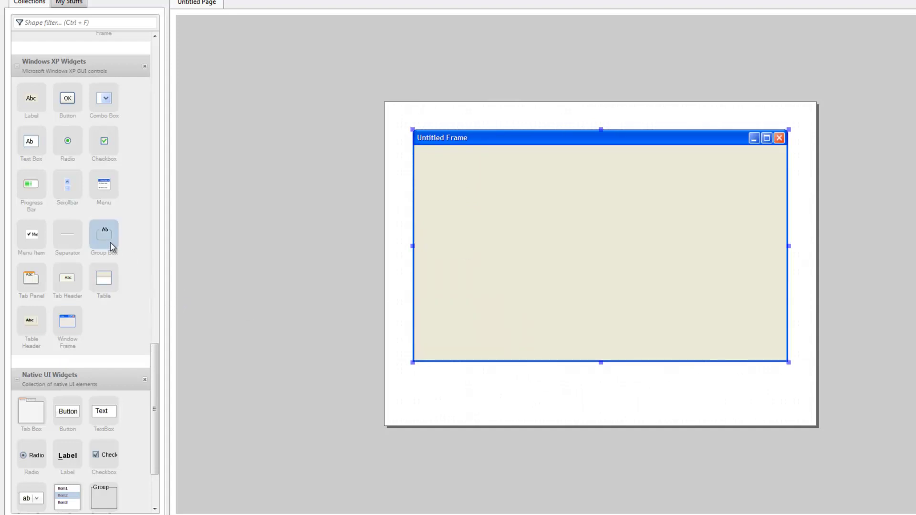
pyautogui.moveTo(107, 237); pyautogui.dragTo(416, 232)
pyautogui.moveTo(454, 176); pyautogui.dragTo(460, 175)
pyautogui.moveTo(525, 238); pyautogui.dragTo(468, 204)
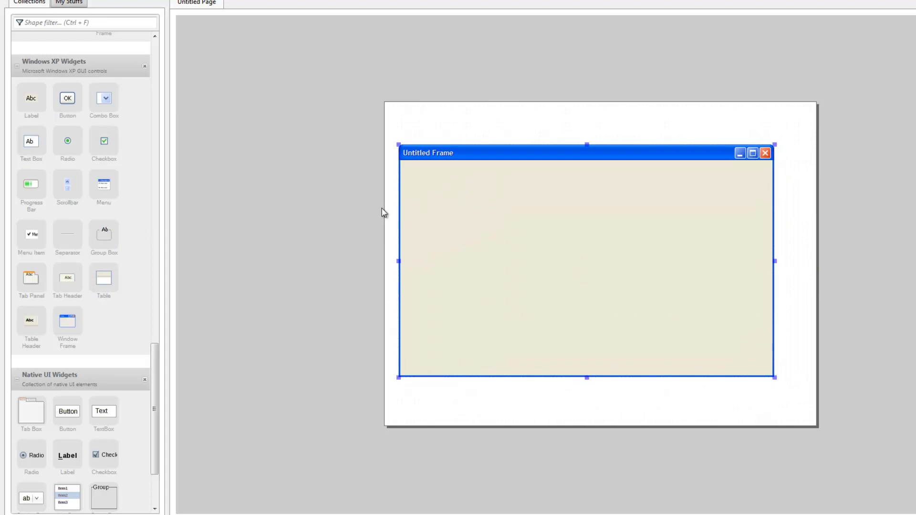
# Add a group box titled "Produto" inside the frame and enlarge it to fill nearly the whole frame.
pyautogui.rightClick(108, 233)
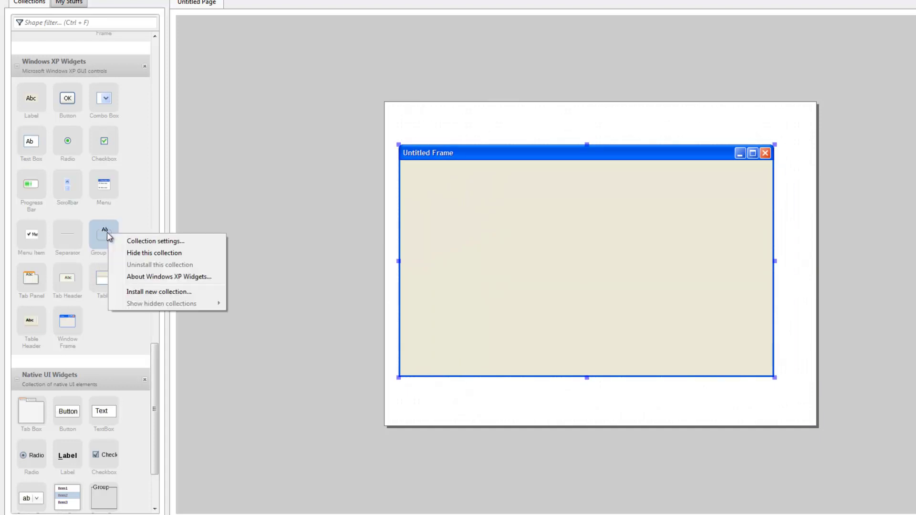
pyautogui.click(102, 247)
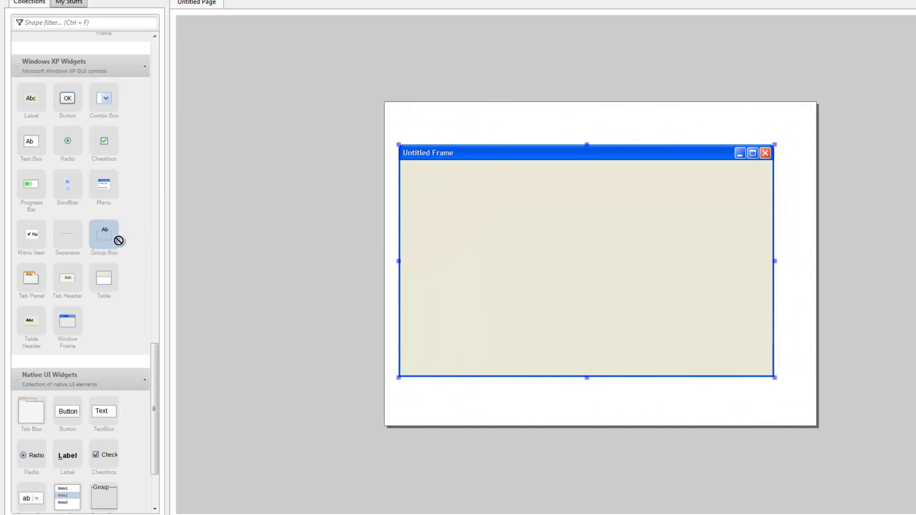
pyautogui.moveTo(198, 271); pyautogui.dragTo(501, 235)
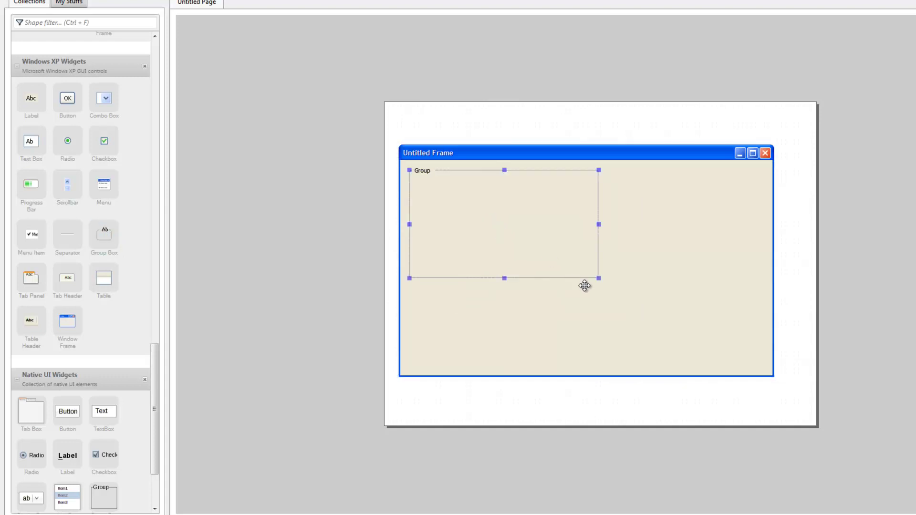
pyautogui.moveTo(600, 280); pyautogui.dragTo(756, 359)
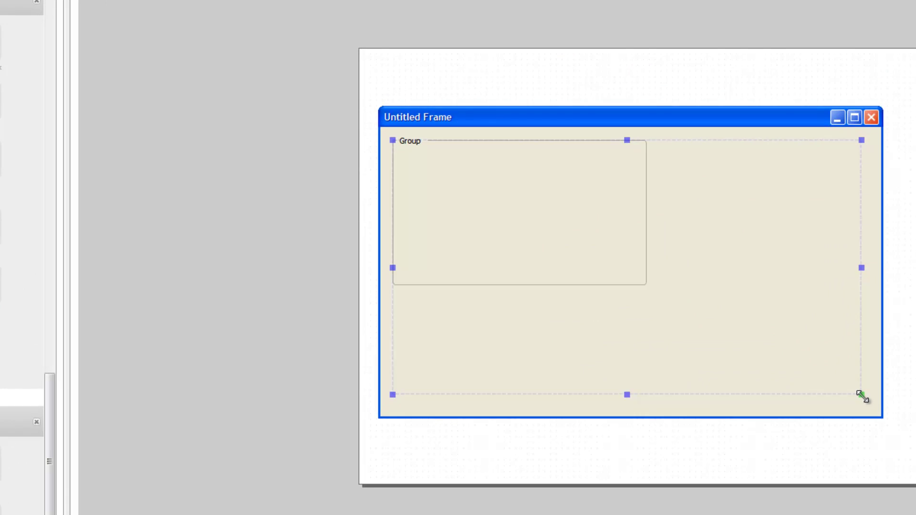
pyautogui.moveTo(863, 397); pyautogui.dragTo(868, 399)
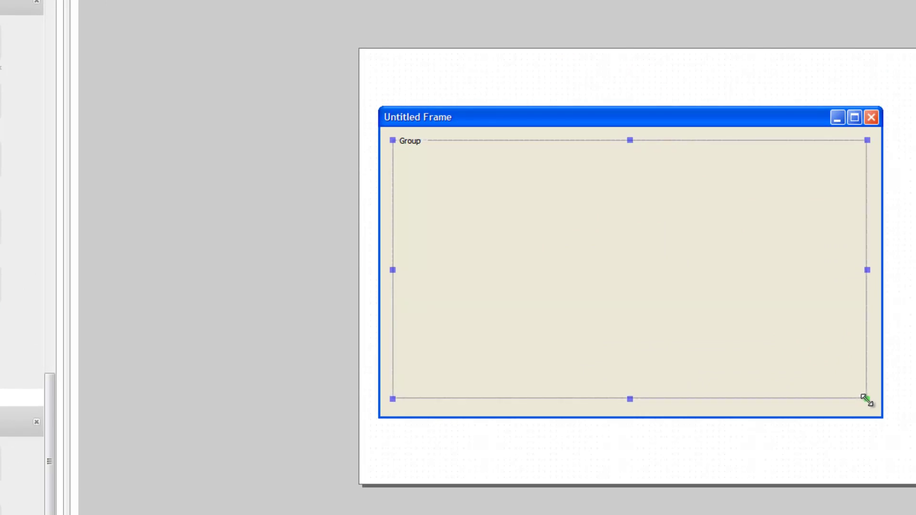
pyautogui.doubleClick(501, 209)
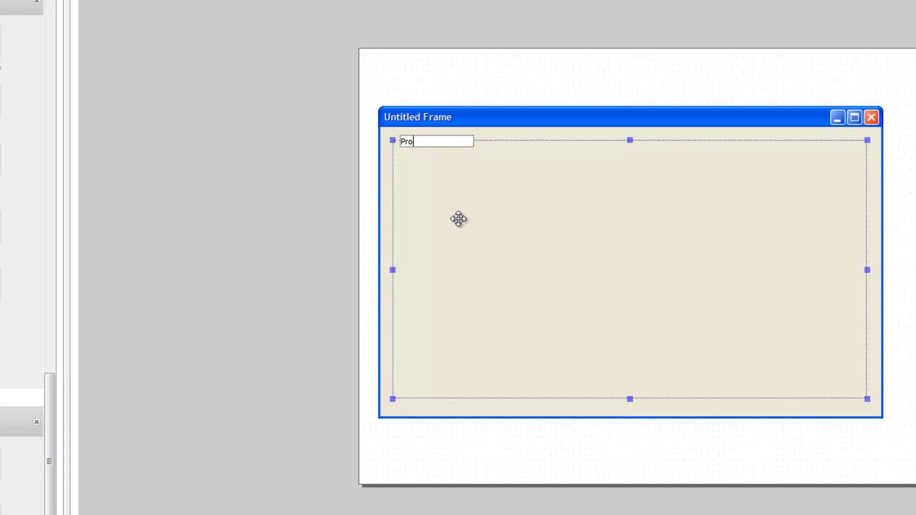
pyautogui.click(457, 219)
# Add the text fields to the Produto group, placing the one labelled "Preço da unidade" beside Quantidade.
pyautogui.moveTo(21, 145); pyautogui.dragTo(469, 240)
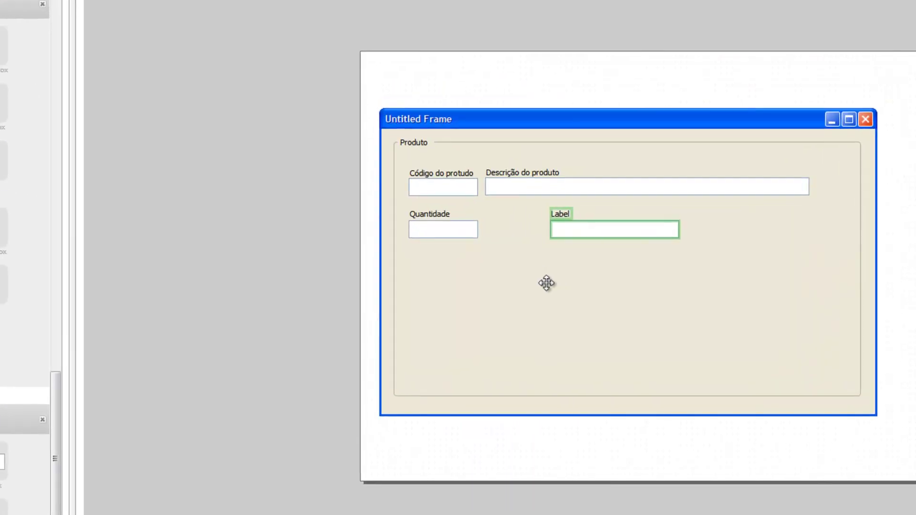
pyautogui.press('Left')
pyautogui.click(544, 282)
pyautogui.doubleClick(498, 213)
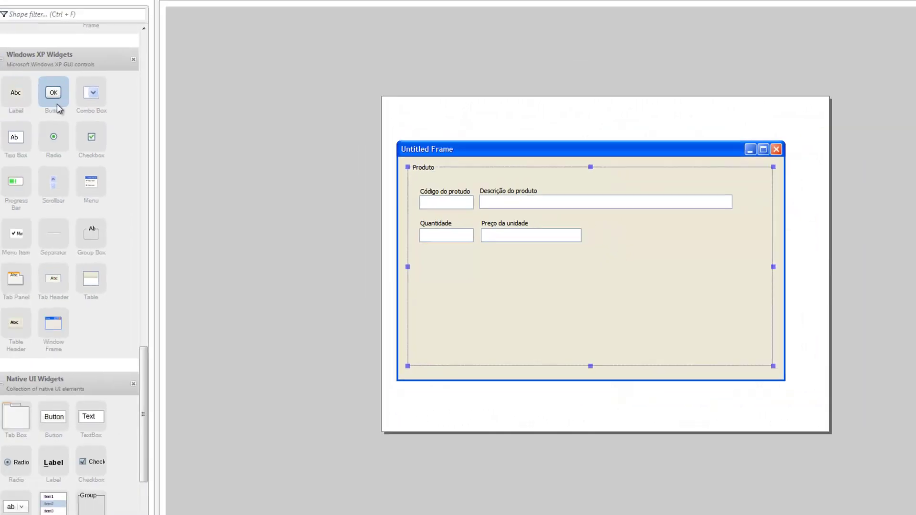
# Add a button labelled "Adicionar" beside the Preço da unidade field.
pyautogui.moveTo(57, 101); pyautogui.dragTo(618, 236)
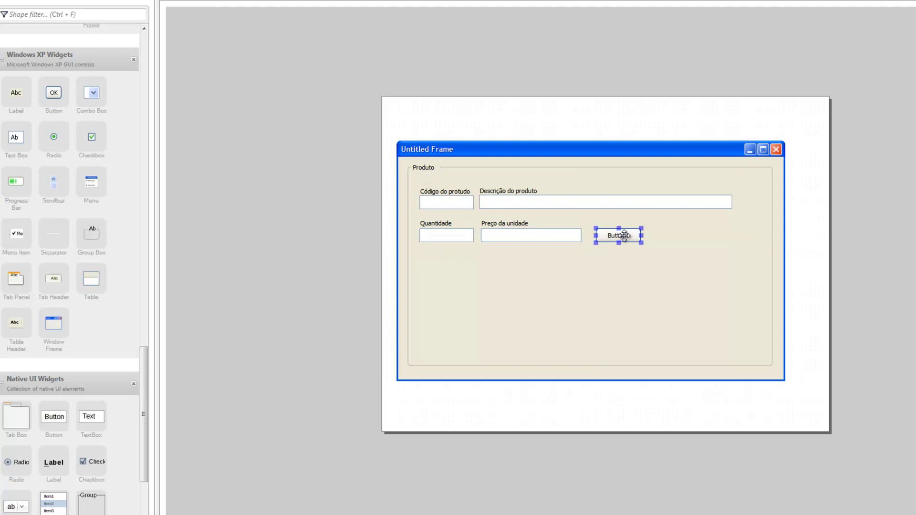
pyautogui.doubleClick(625, 235)
pyautogui.write('Adicionar')
pyautogui.click(587, 270)
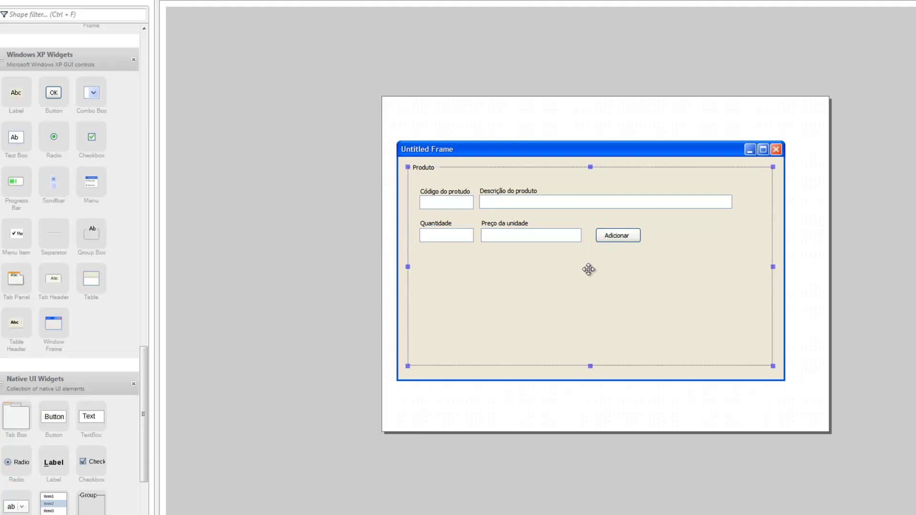
# Add a native Table/Tree widget below the fields and stretch it across the width of the Produto group.
pyautogui.moveTo(145, 382); pyautogui.dragTo(148, 408)
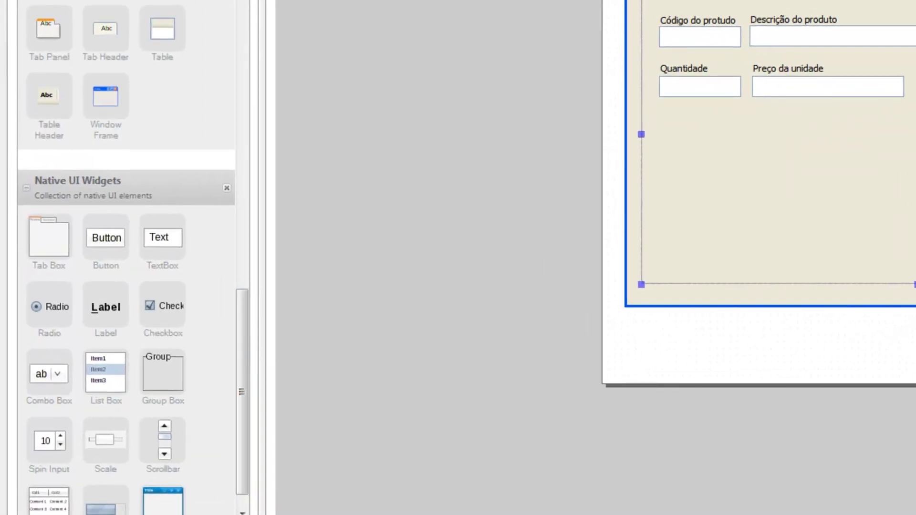
pyautogui.click(719, 298)
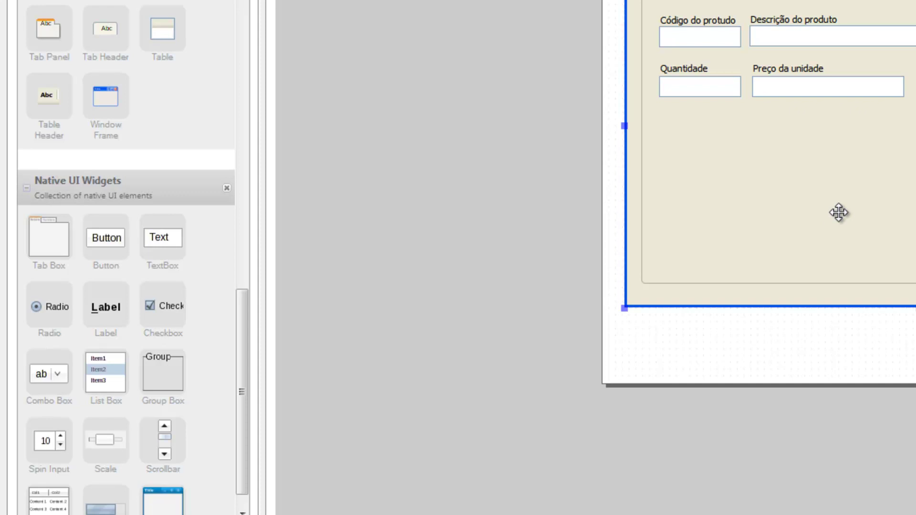
pyautogui.scroll(-1, 241, 334)
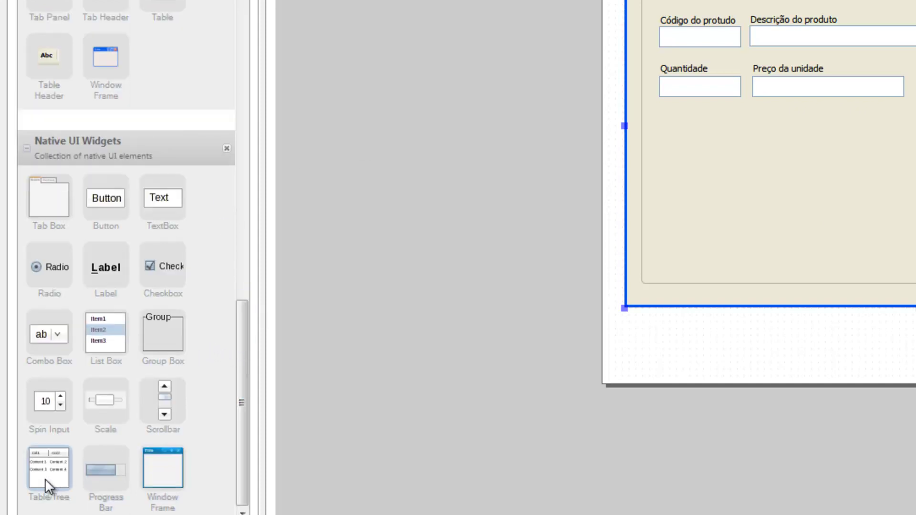
pyautogui.moveTo(45, 479); pyautogui.dragTo(695, 200)
pyautogui.moveTo(470, 288); pyautogui.dragTo(423, 270)
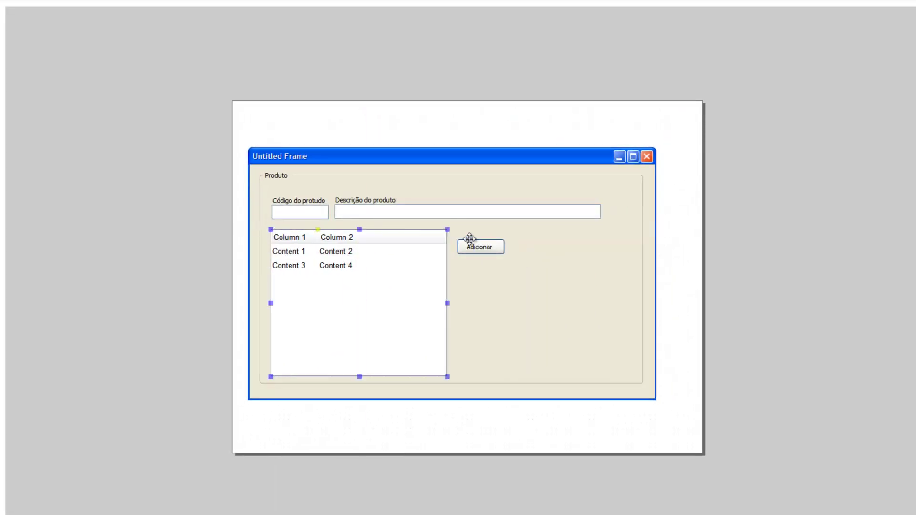
pyautogui.moveTo(448, 229); pyautogui.dragTo(630, 273)
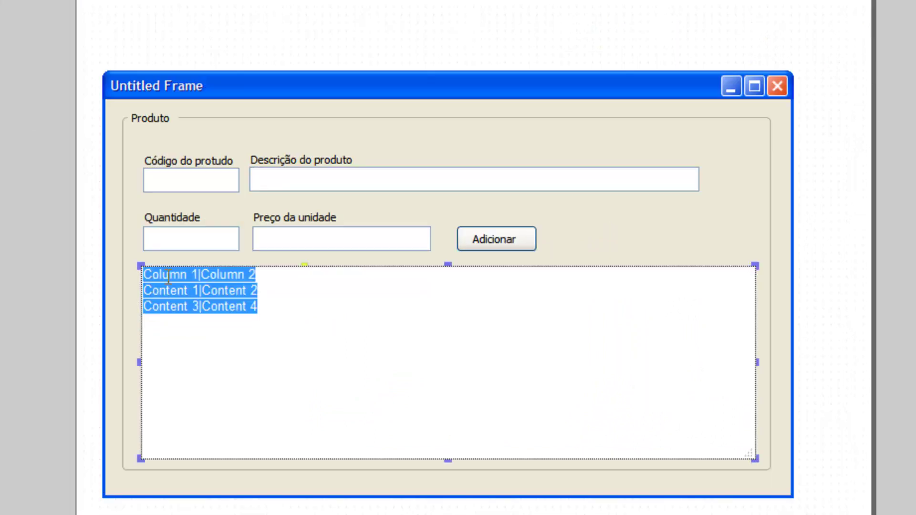
# Set the table's column headers to Descrição, Quantidade, Preço and Valor total.
pyautogui.click(168, 276)
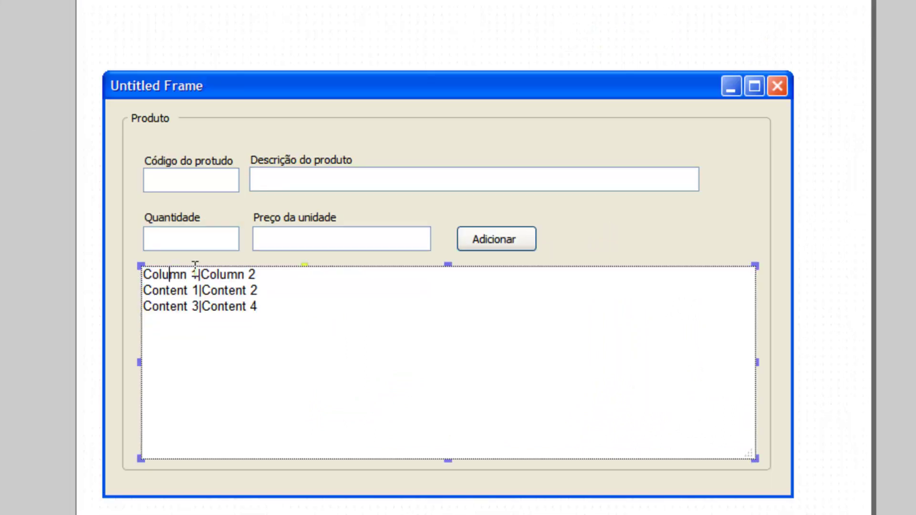
pyautogui.moveTo(197, 276); pyautogui.dragTo(117, 275)
pyautogui.write('Descrição')
pyautogui.moveTo(264, 274); pyautogui.dragTo(204, 275)
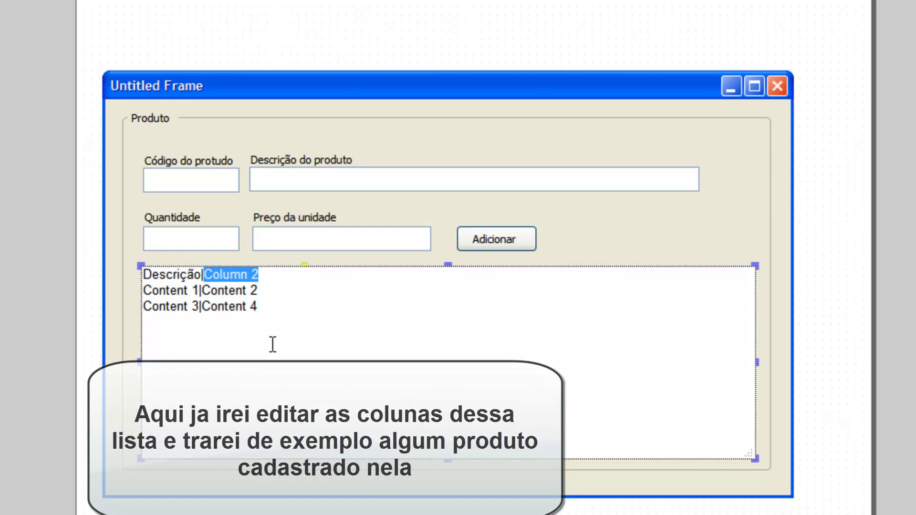
pyautogui.write('Quantidade')
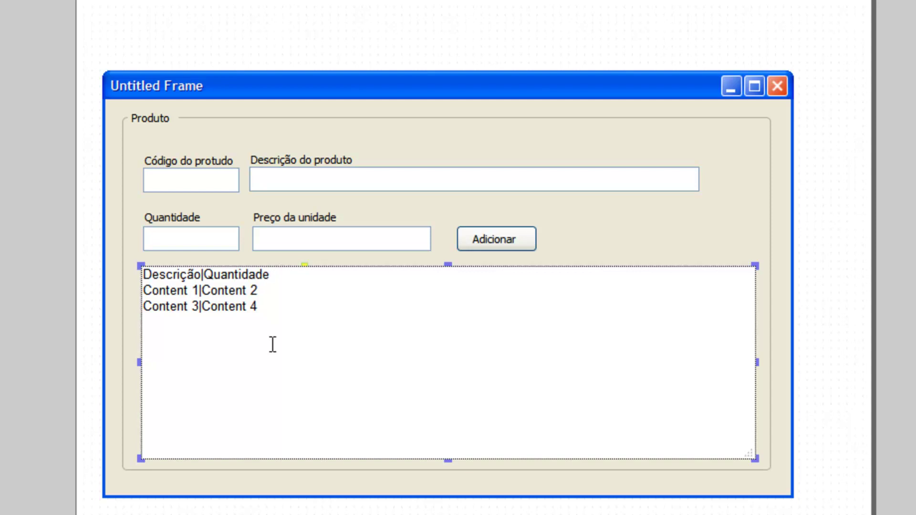
pyautogui.write('|O')
pyautogui.press('BackSpace')
pyautogui.write('Preço|V')
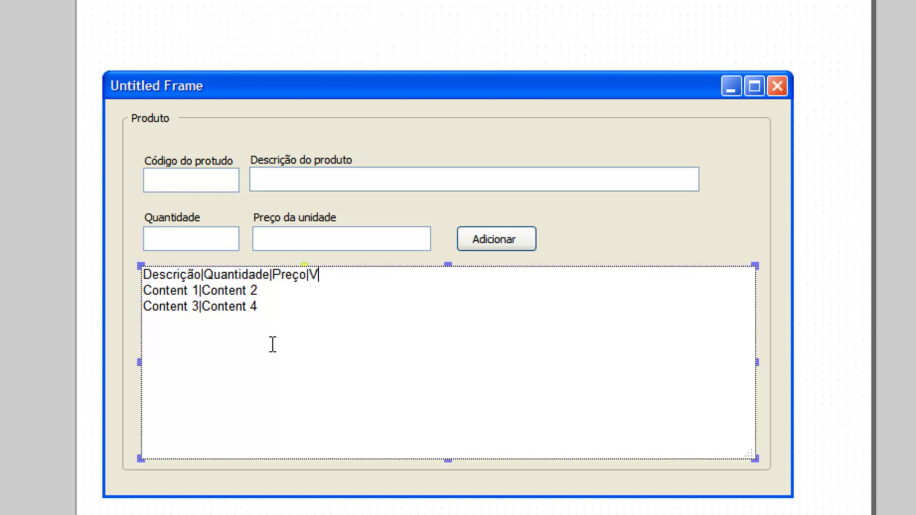
pyautogui.write('alor total')
# Fill the first table row with the description "Caneta Bic" and the quantity 50.
pyautogui.moveTo(198, 290); pyautogui.dragTo(148, 289)
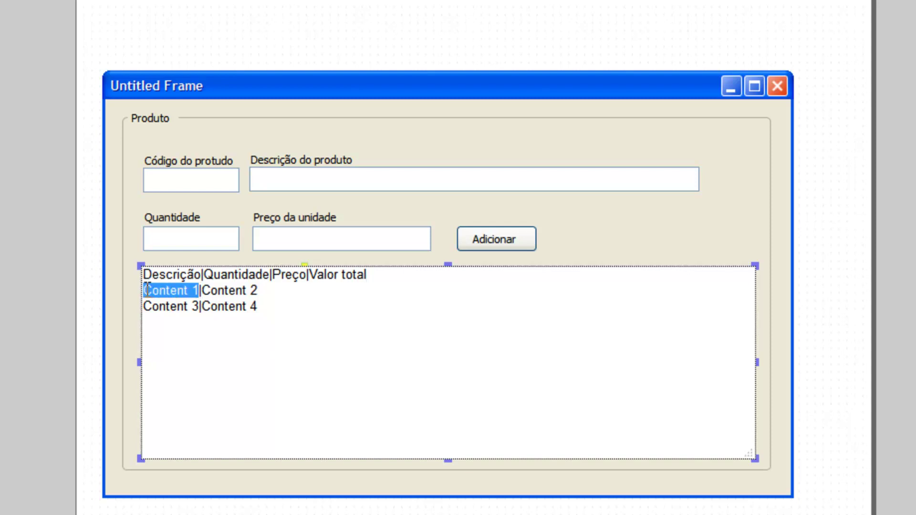
pyautogui.click(286, 380)
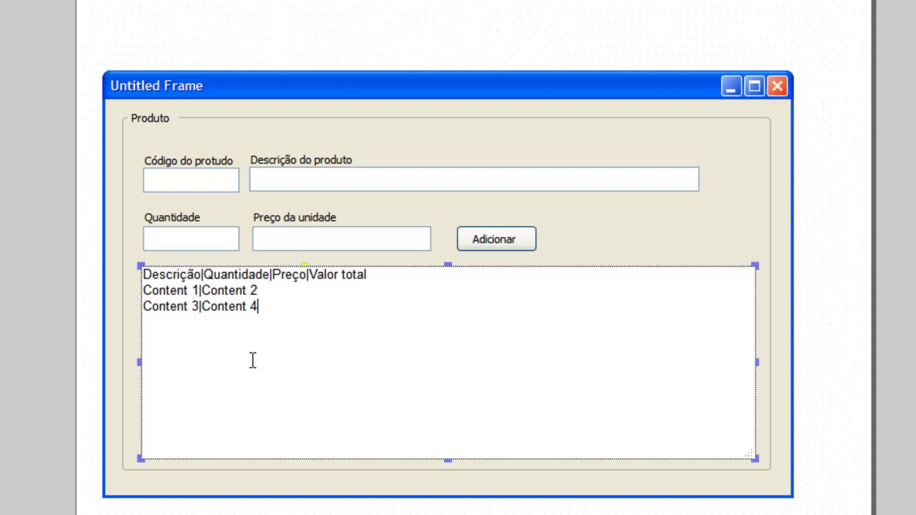
pyautogui.moveTo(197, 290); pyautogui.dragTo(142, 290)
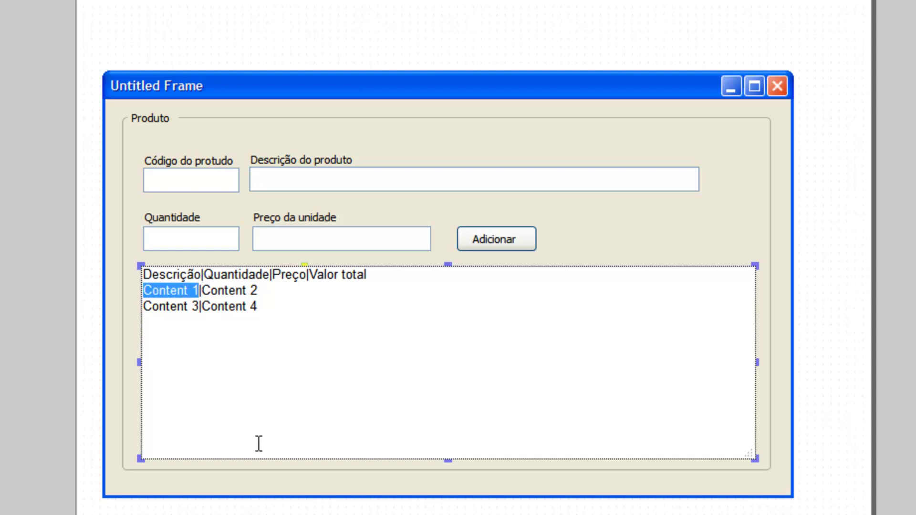
pyautogui.write('Caneta Bi')
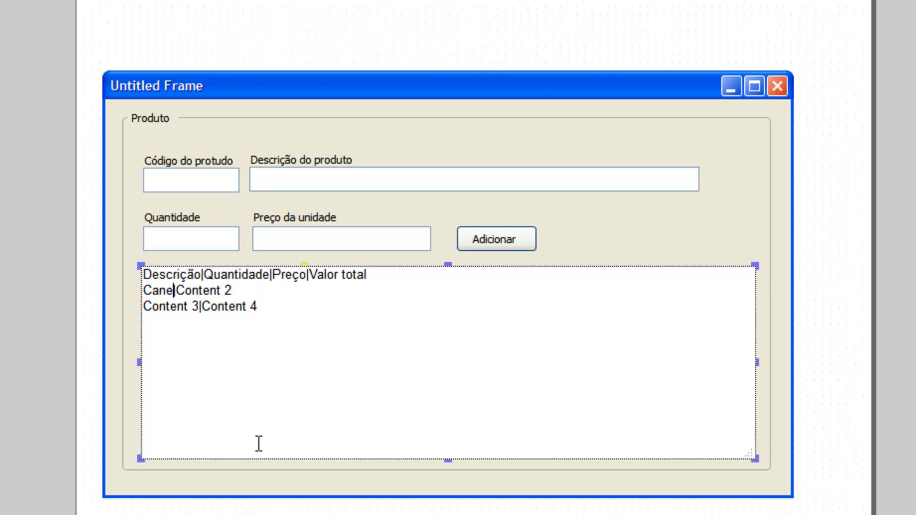
pyautogui.write('c')
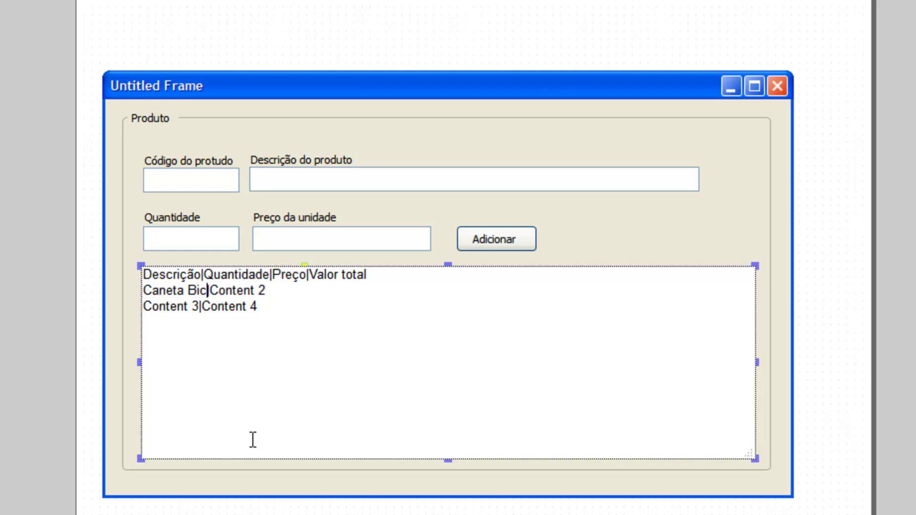
pyautogui.moveTo(210, 290); pyautogui.dragTo(265, 291)
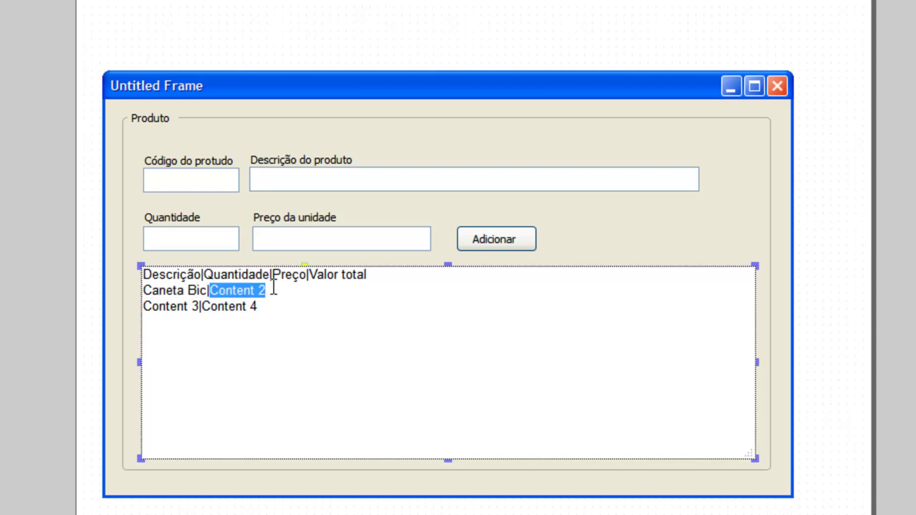
pyautogui.write('50')
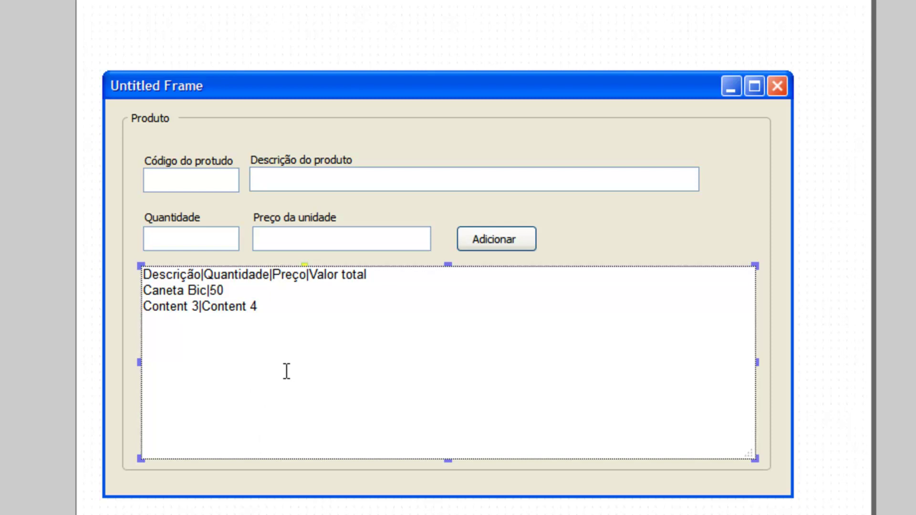
# Complete the Caneta Bic row with the price 1,00 and the total value R$ 50,00.
pyautogui.write('|')
pyautogui.write('Pr')
pyautogui.write('eço')
pyautogui.press('BackSpace')
pyautogui.press('BackSpace')
pyautogui.press('BackSpace')
pyautogui.press('BackSpace')
pyautogui.press('BackSpace')
pyautogui.write('1')
pyautogui.write(',00')
pyautogui.write('|')
pyautogui.write('5')
pyautogui.press('BackSpace')
pyautogui.write('R$')
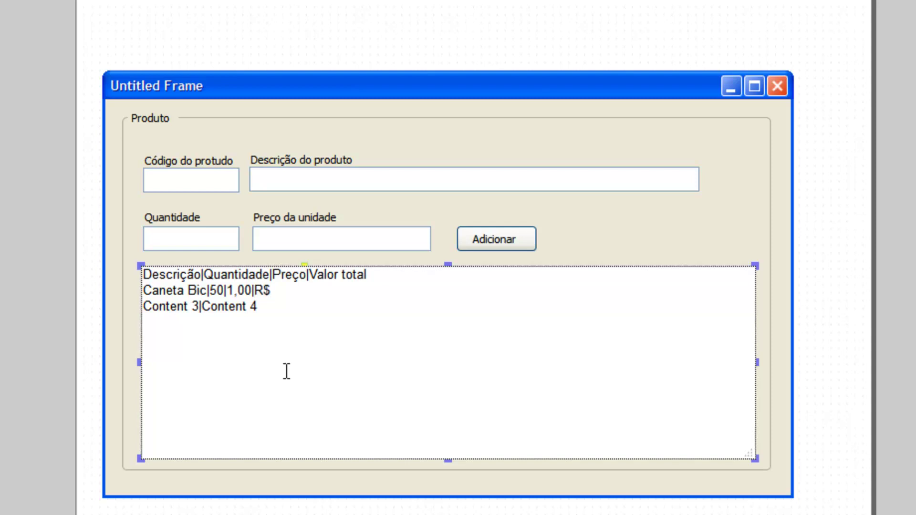
pyautogui.write(' 50,00')
# Delete the remaining sample row from the table text and apply the edited content.
pyautogui.press('Down')
pyautogui.hotkey('shift', 'Home')
pyautogui.press('BackSpace')
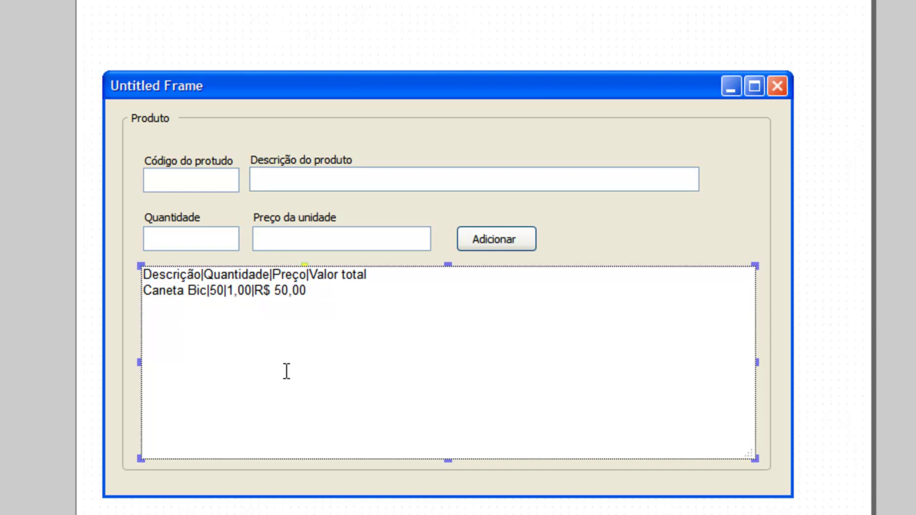
pyautogui.hotkey('ctrl', 'Return')
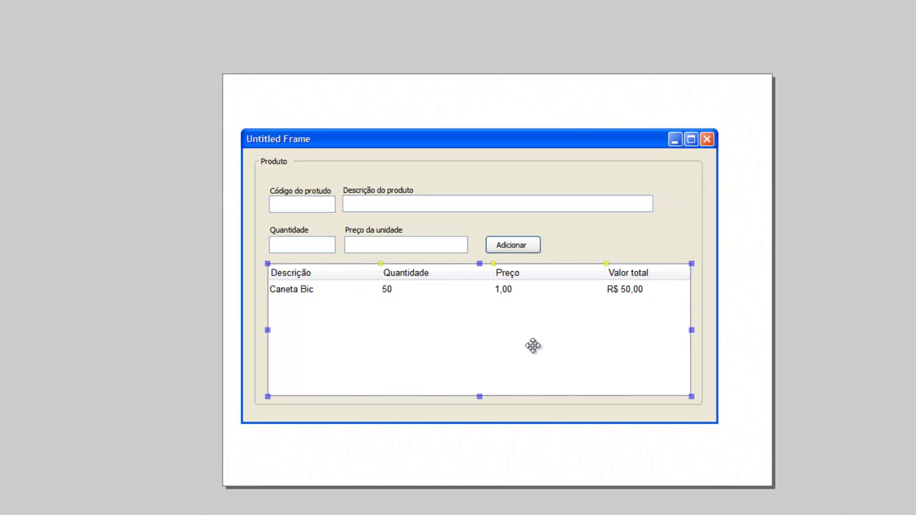
# Extend the window frame downward and add a button labelled "Fechar" in the space beneath the Produto group.
pyautogui.click(464, 487)
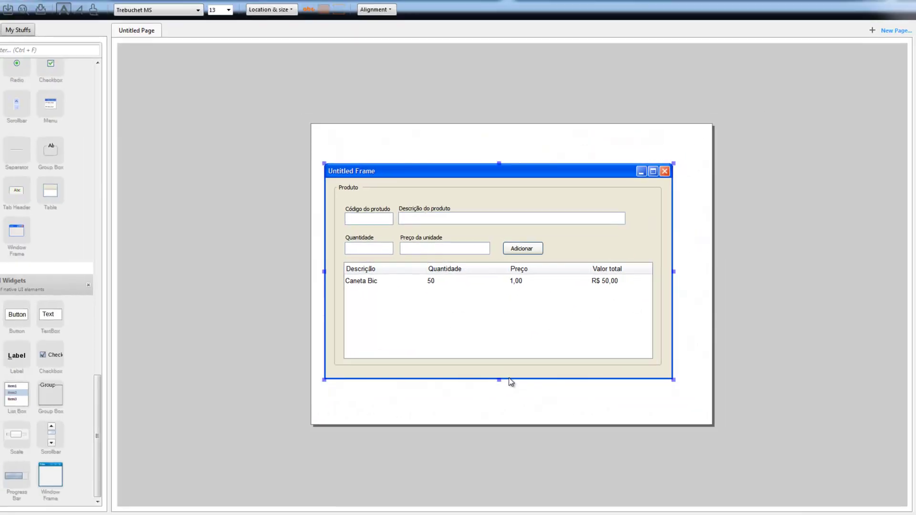
pyautogui.moveTo(503, 391); pyautogui.dragTo(504, 396)
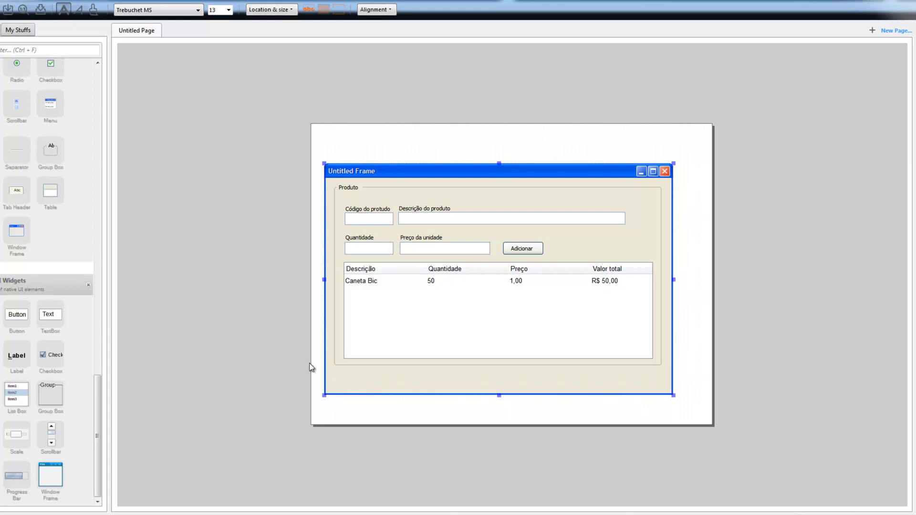
pyautogui.moveTo(97, 395); pyautogui.dragTo(110, 321)
pyautogui.moveTo(17, 271); pyautogui.dragTo(631, 382)
pyautogui.doubleClick(630, 381)
pyautogui.write('Fechar')
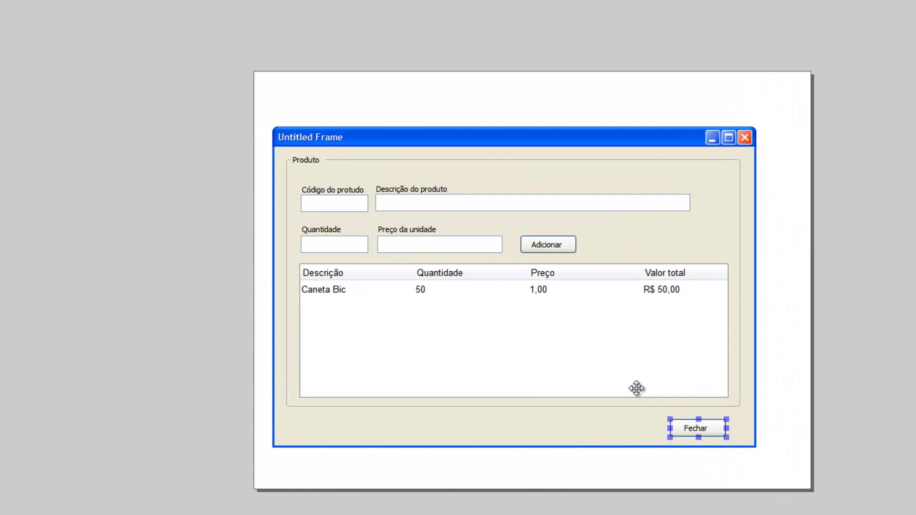
# Hide the close, maximize/restore and minimize buttons of the window frame.
pyautogui.click(669, 228)
pyautogui.rightClick(756, 216)
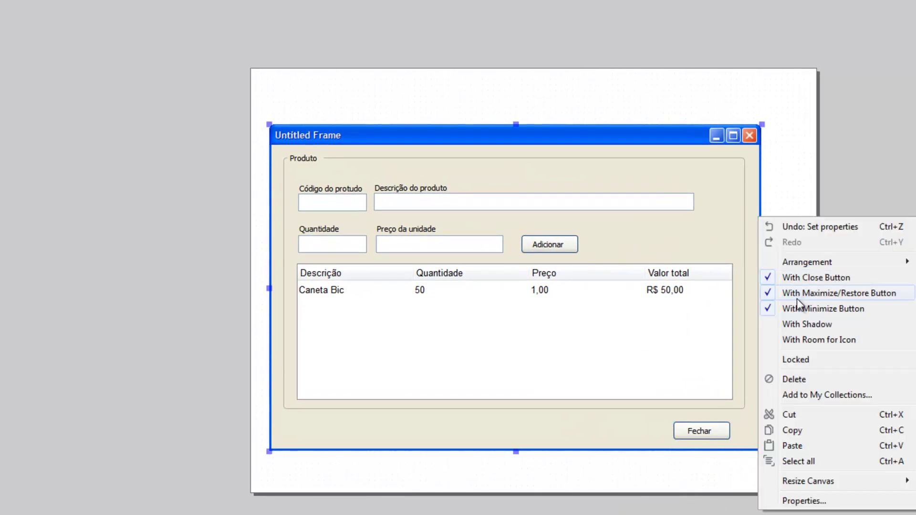
pyautogui.click(788, 302)
pyautogui.rightClick(760, 257)
pyautogui.click(792, 331)
pyautogui.rightClick(755, 256)
pyautogui.click(778, 309)
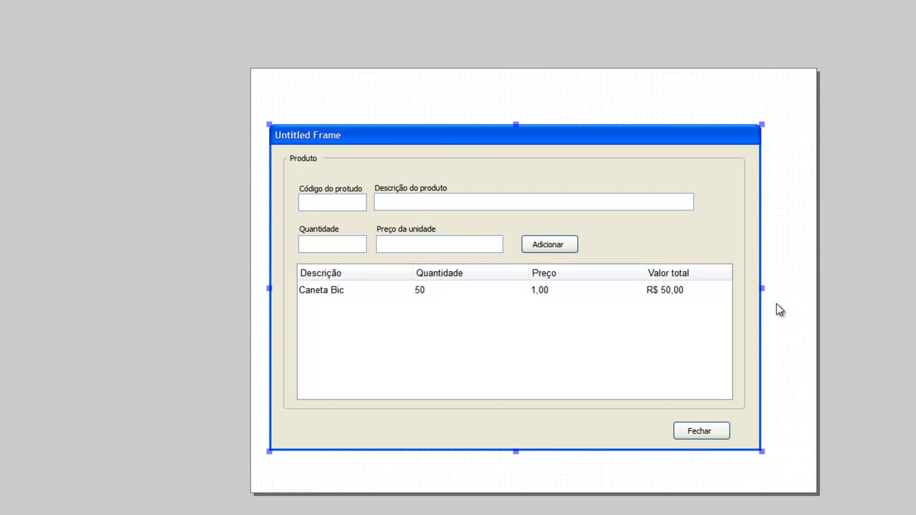
# Title the window frame "Cadastro de Produtos".
pyautogui.doubleClick(384, 137)
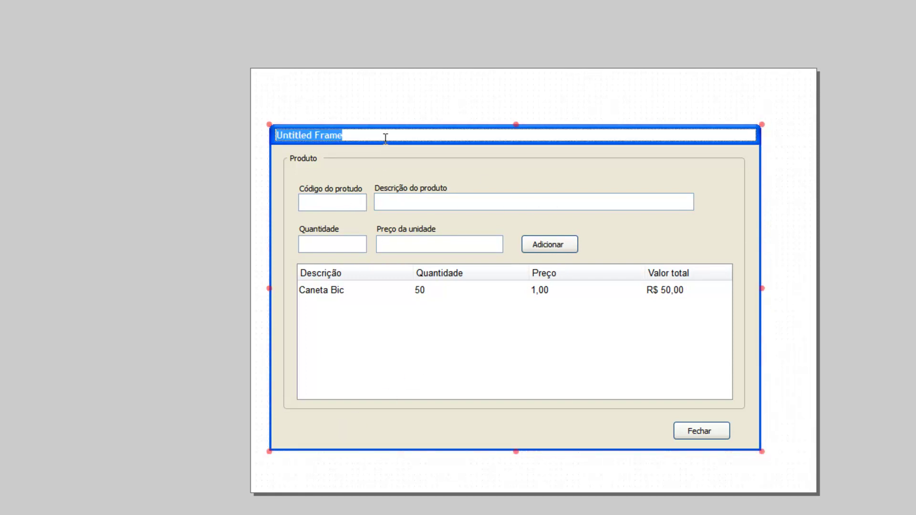
pyautogui.write('C')
pyautogui.press('BackSpace')
pyautogui.write('Cadastro de ')
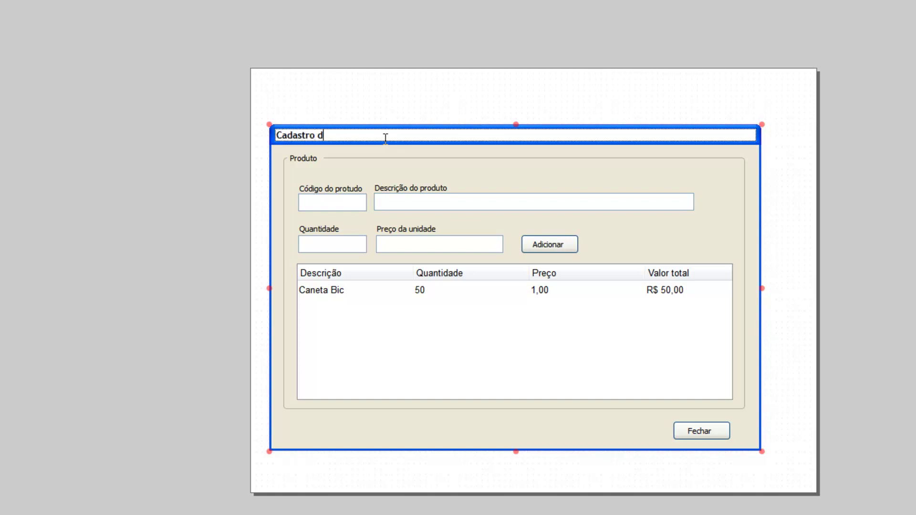
pyautogui.write('Produtos')
pyautogui.click(407, 436)
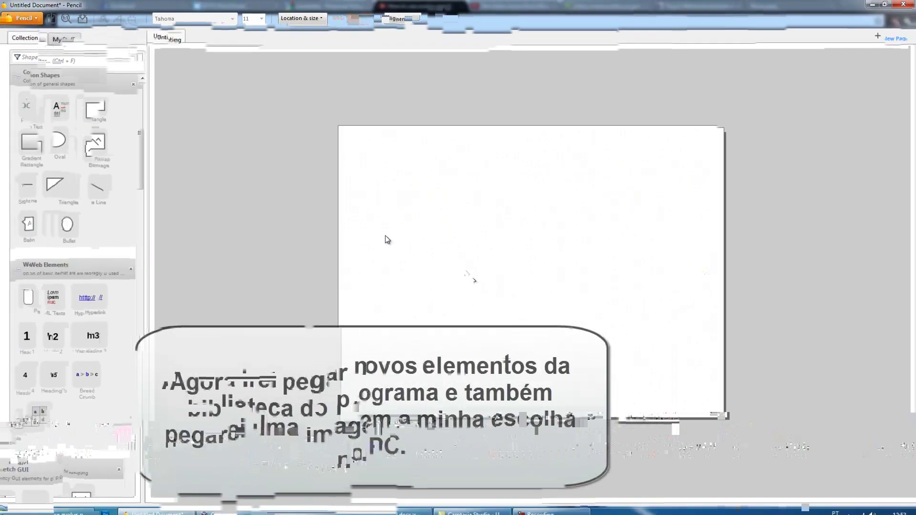
# Open the clipart browser and search OpenClipart.org for "web service".
pyautogui.click(23, 19)
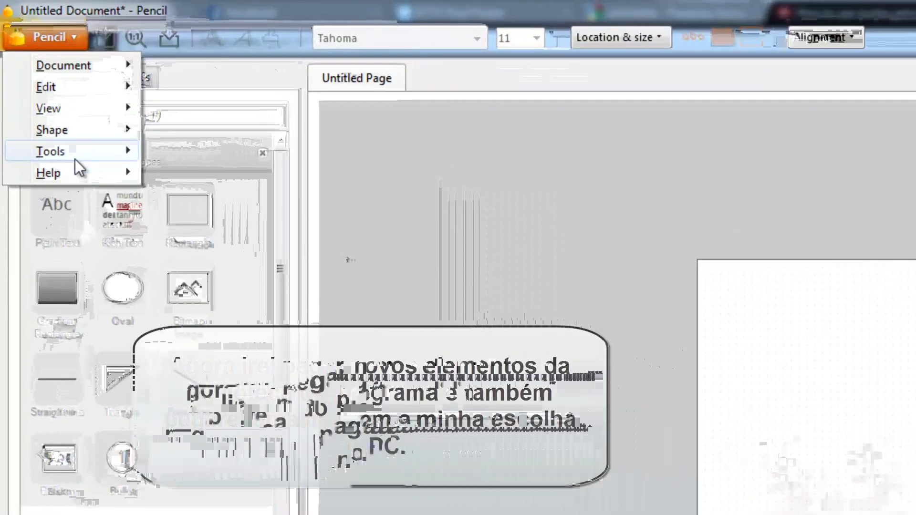
pyautogui.moveTo(36, 76)
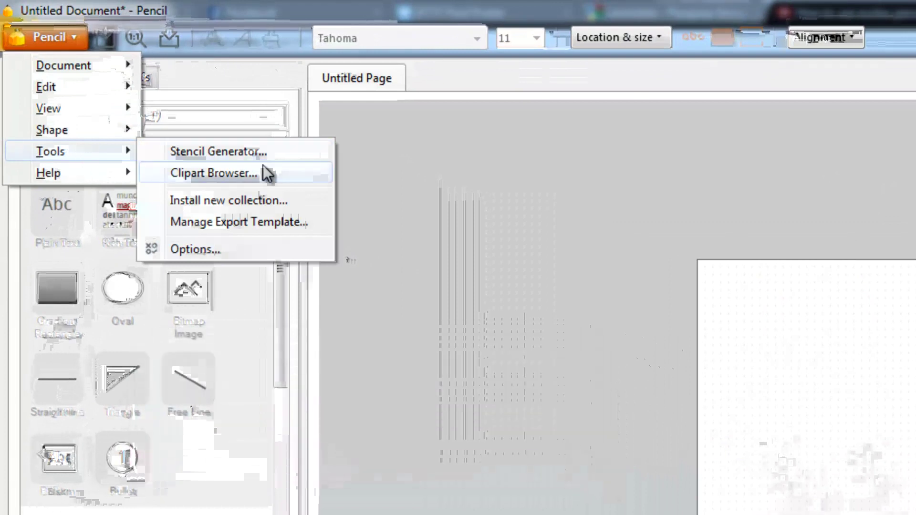
pyautogui.click(256, 173)
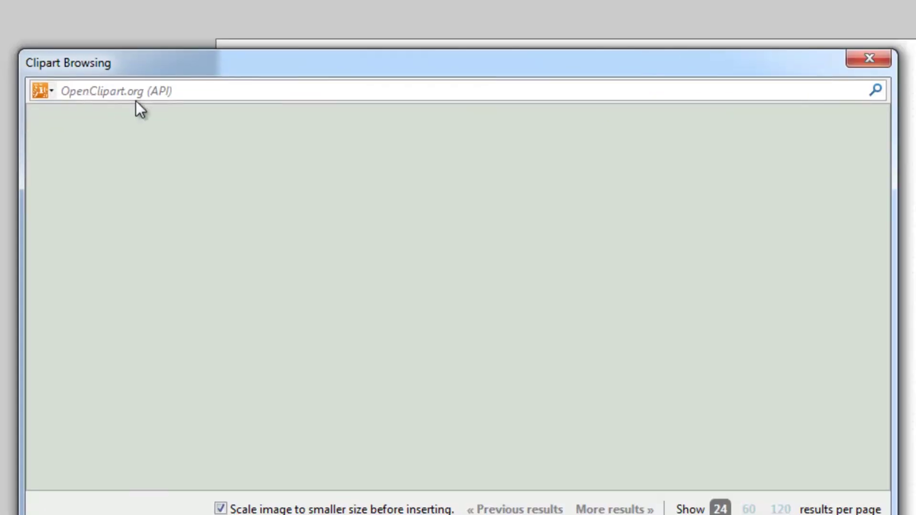
pyautogui.click(633, 321)
pyautogui.write('we')
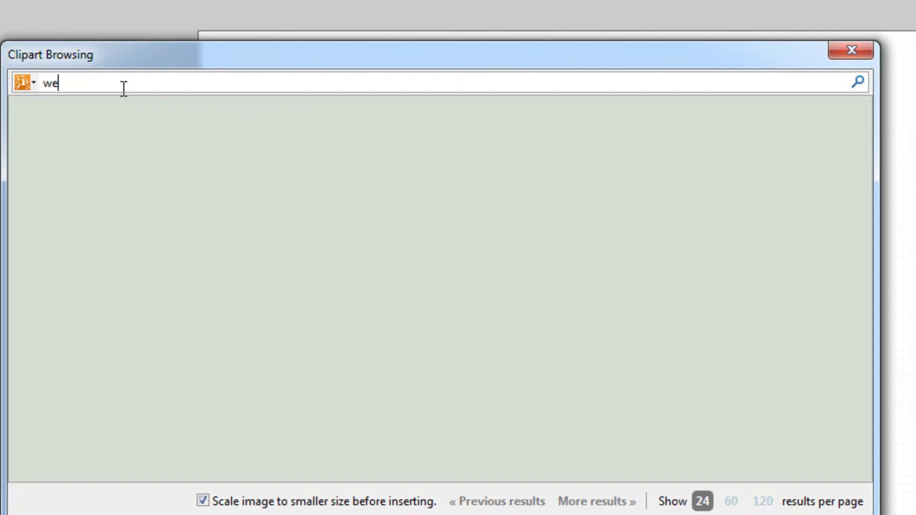
pyautogui.write('b service')
pyautogui.press('Return')
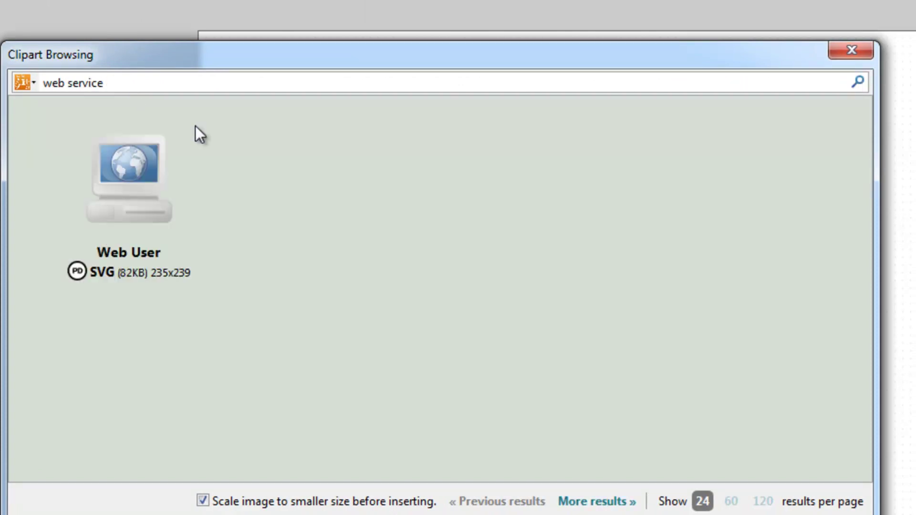
# Insert the Web User clipart into the page, close the clipart browser and move the image toward the page's centre.
pyautogui.rightClick(145, 179)
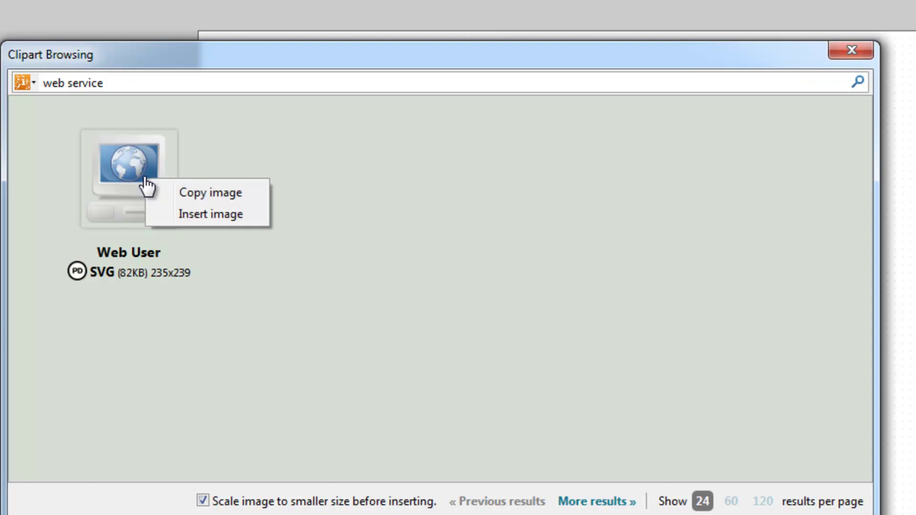
pyautogui.click(209, 215)
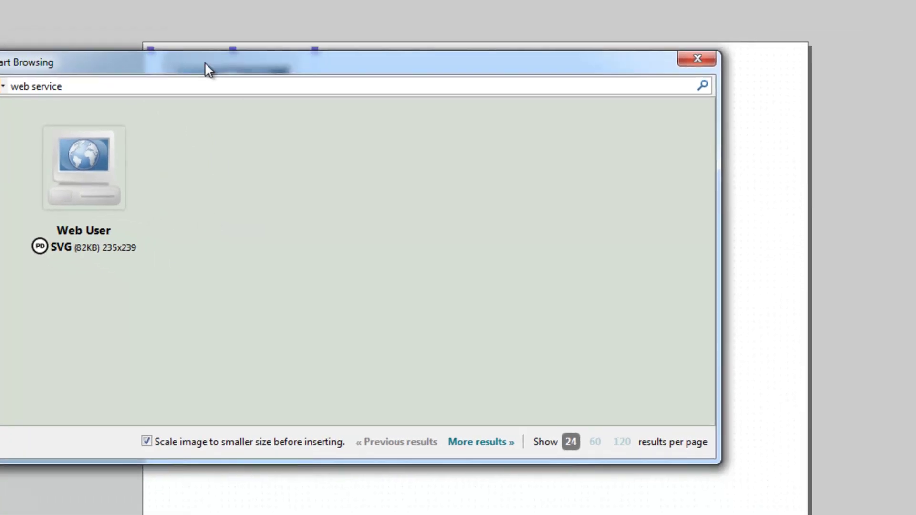
pyautogui.moveTo(273, 56); pyautogui.dragTo(505, 247)
pyautogui.click(862, 215)
pyautogui.moveTo(248, 149); pyautogui.dragTo(439, 255)
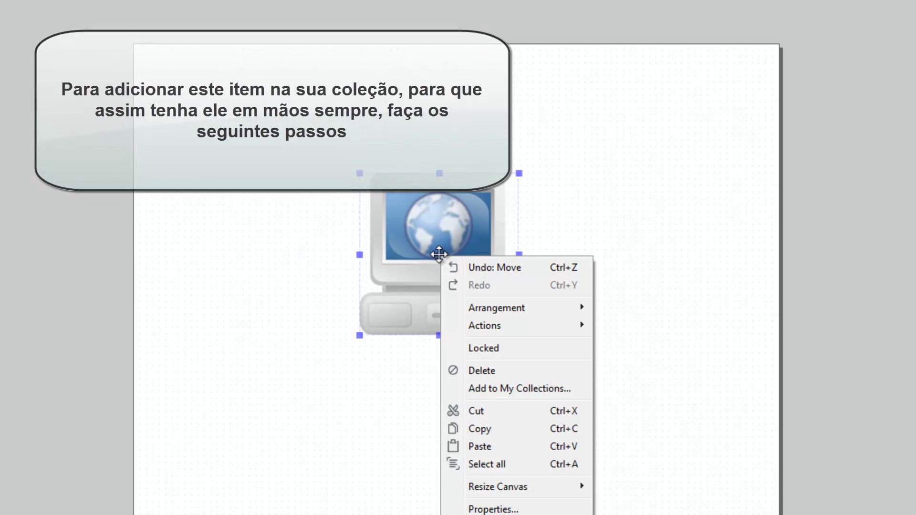
# Add the computer clipart to a new private collection named "Web", naming the shape "Web PC 1" with an automatically generated icon.
pyautogui.click(510, 392)
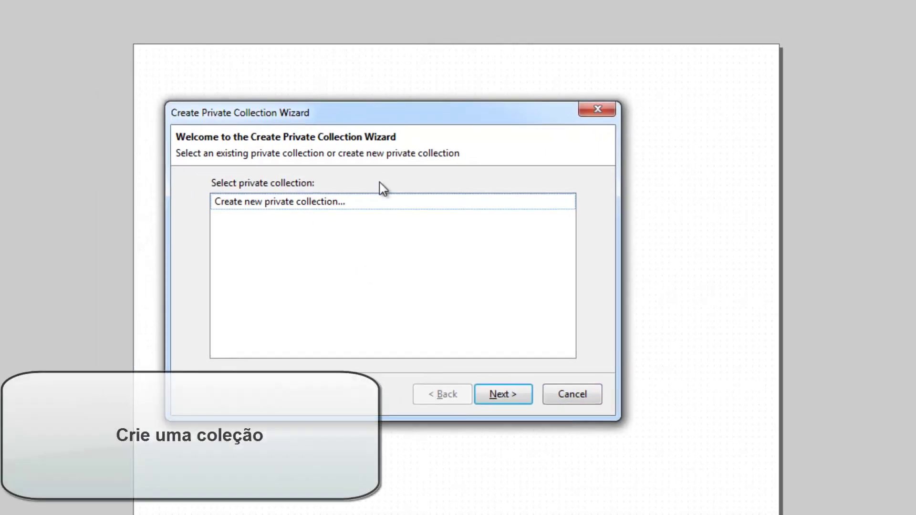
pyautogui.click(386, 202)
pyautogui.click(499, 387)
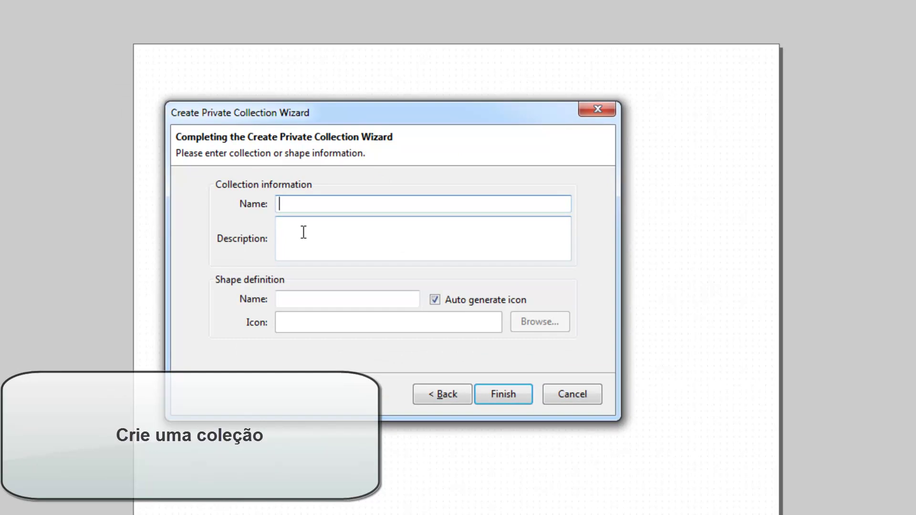
pyautogui.write('Web')
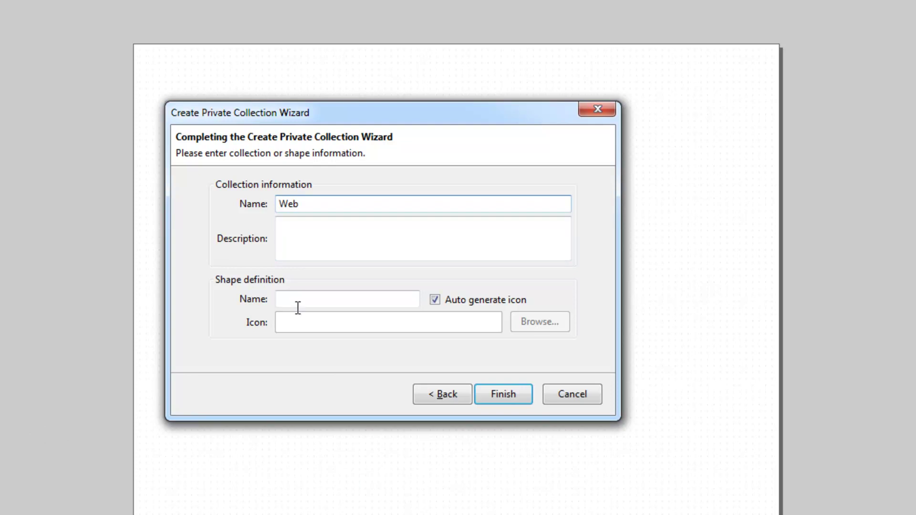
pyautogui.click(298, 301)
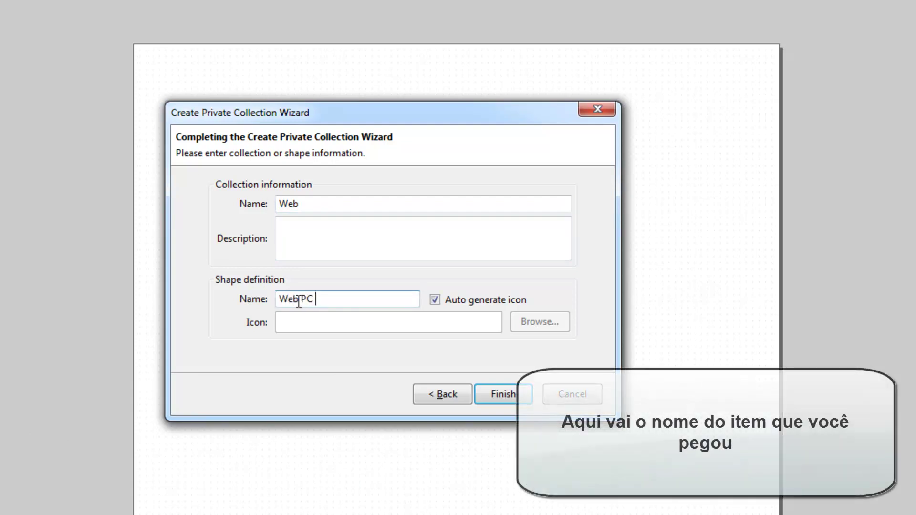
pyautogui.click(502, 393)
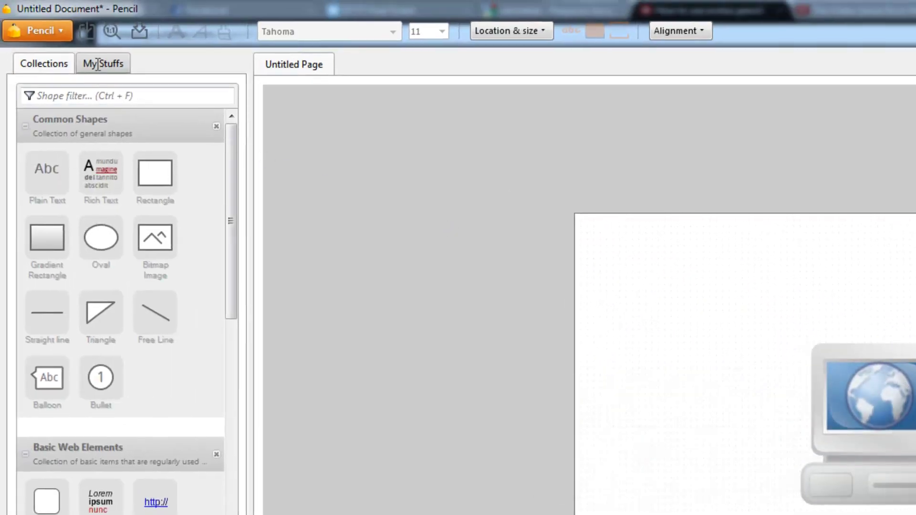
# Shift the computer clipart slightly and place two more copies of Web PC 1 from the private Web collection around it.
pyautogui.moveTo(835, 417); pyautogui.dragTo(773, 384)
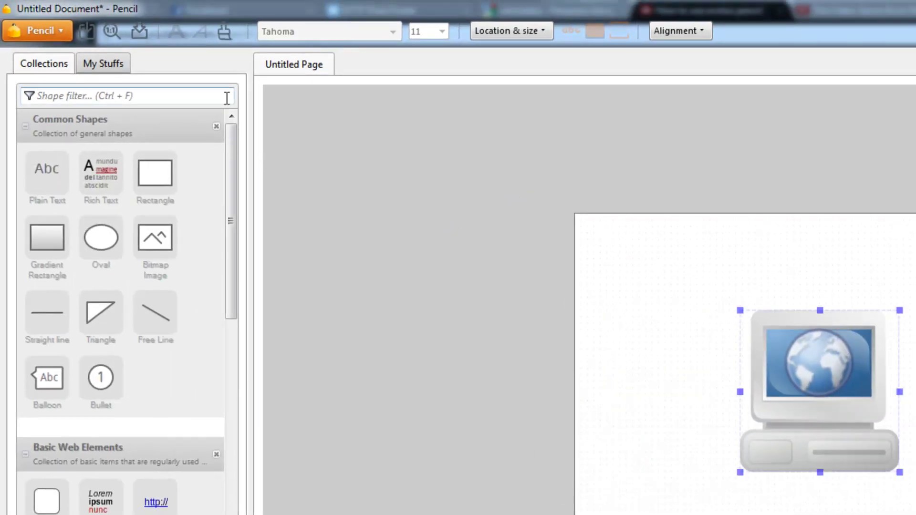
pyautogui.click(117, 67)
pyautogui.click(42, 140)
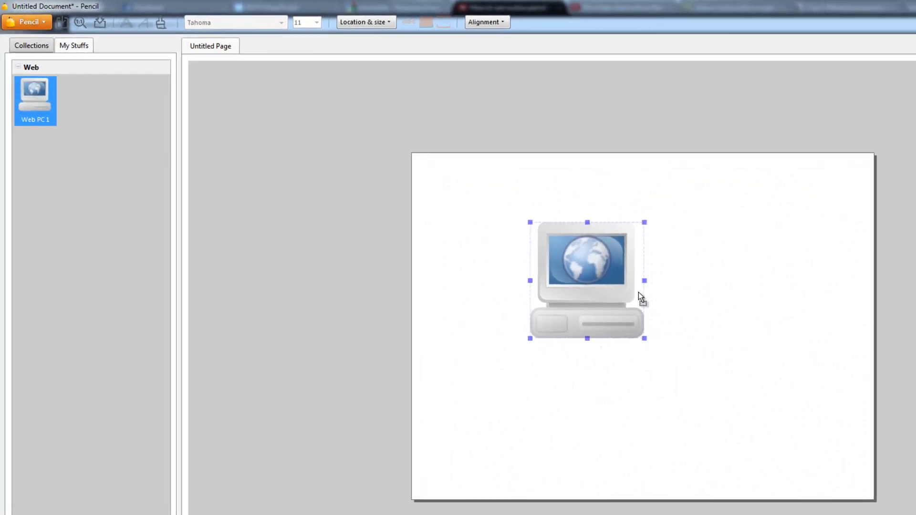
pyautogui.hotkey('ctrl', 'v')
pyautogui.moveTo(511, 236); pyautogui.dragTo(763, 308)
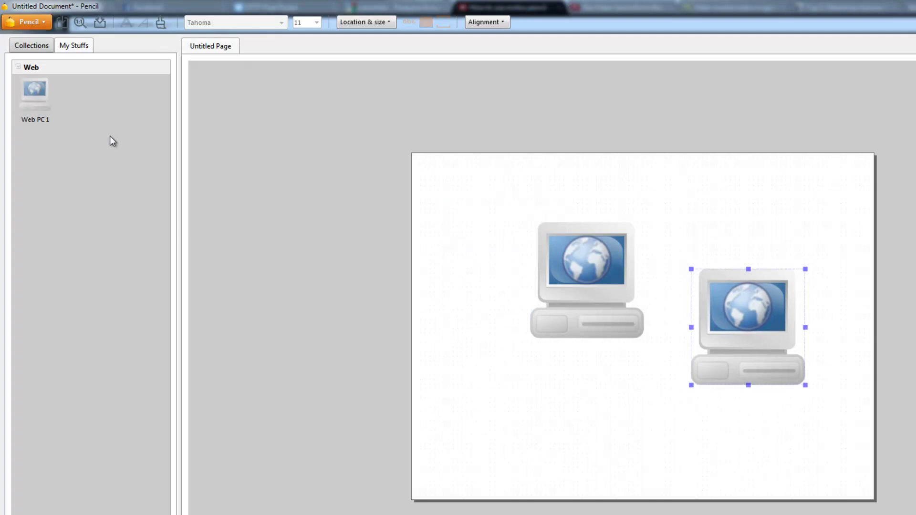
pyautogui.moveTo(452, 295); pyautogui.dragTo(524, 390)
# Delete all three computer images from the page.
pyautogui.rightClick(501, 384)
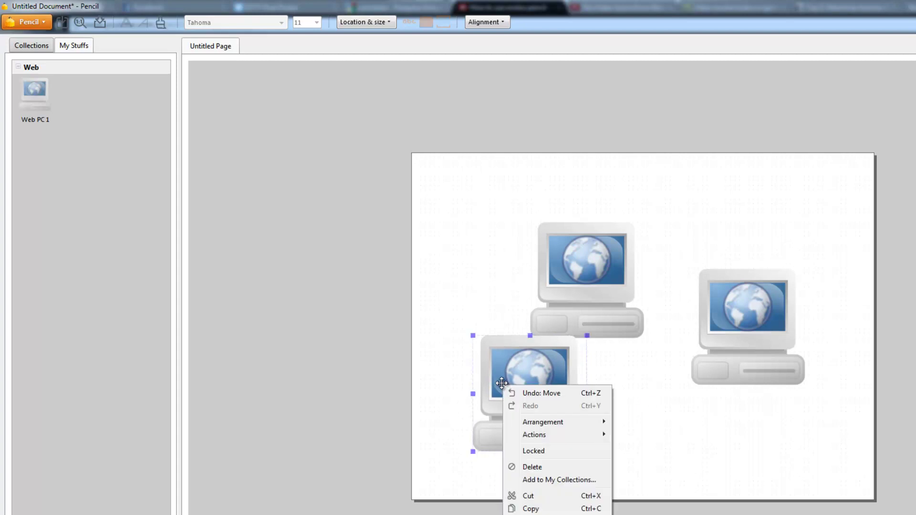
pyautogui.click(532, 467)
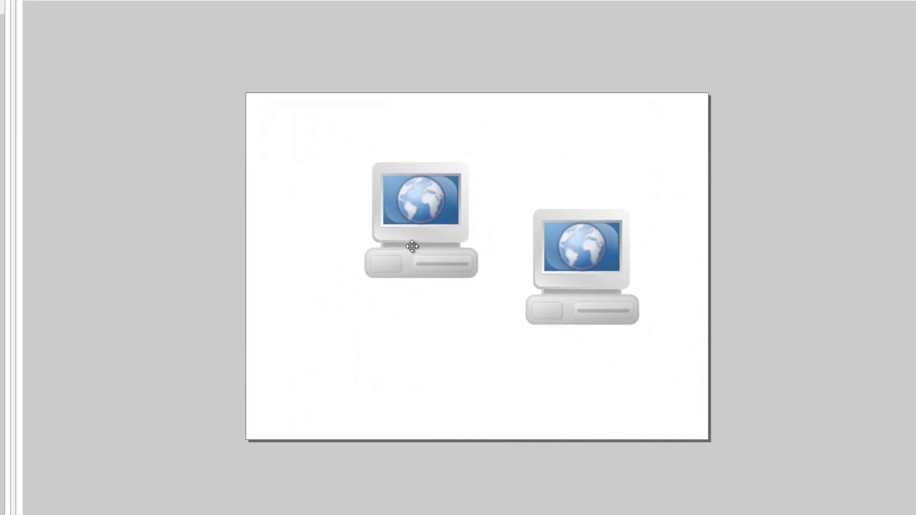
pyautogui.rightClick(410, 242)
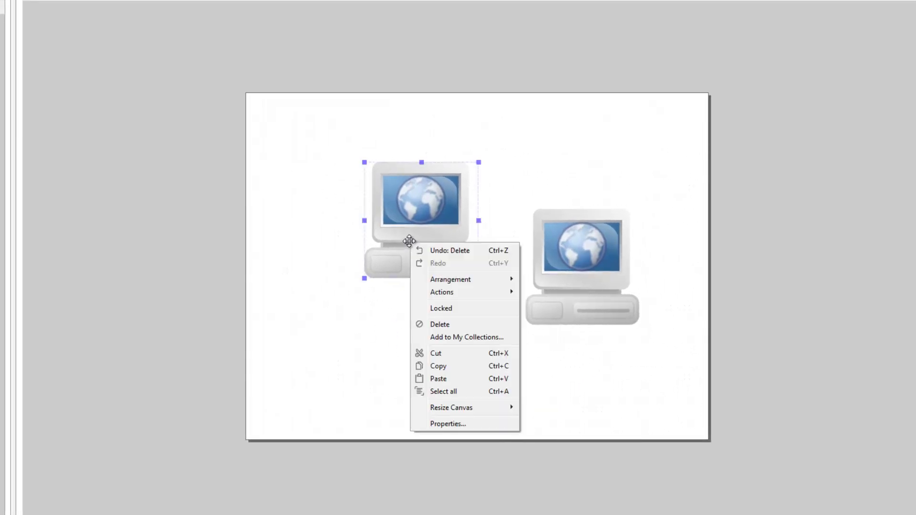
pyautogui.click(432, 325)
pyautogui.rightClick(561, 257)
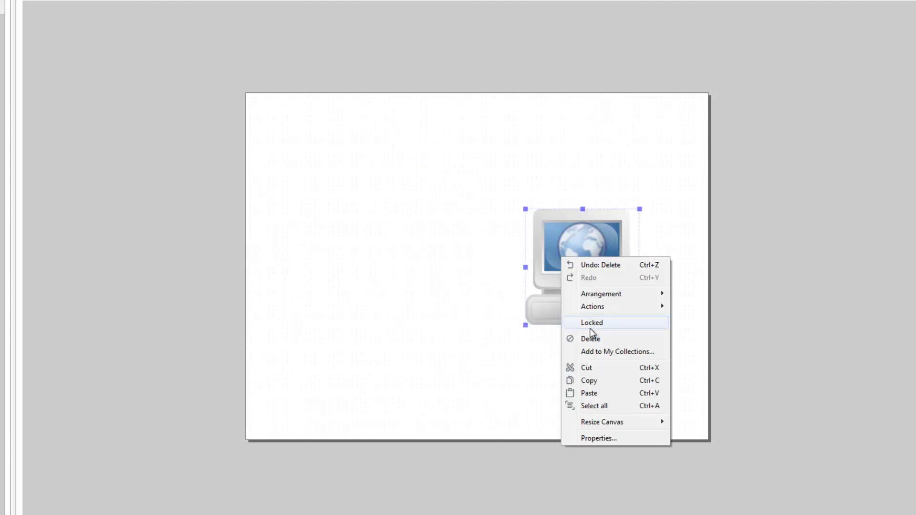
pyautogui.click(591, 336)
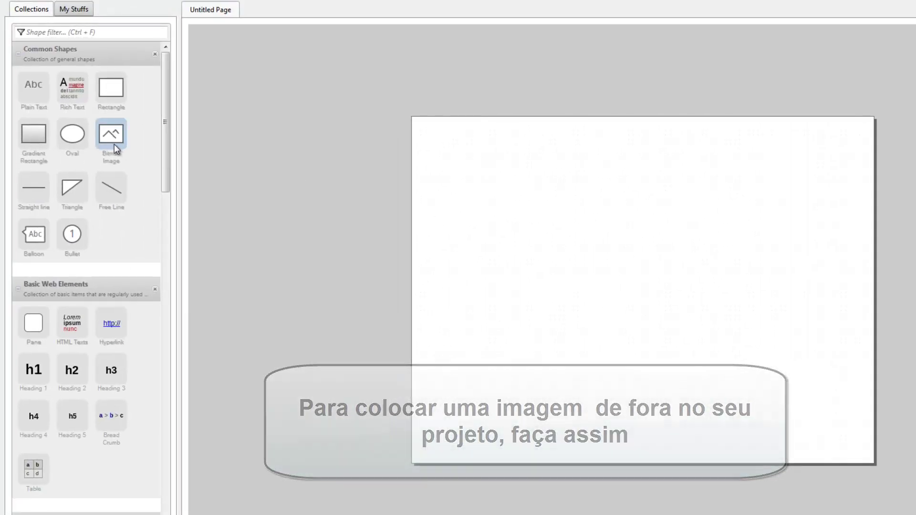
# Place a Bitmap Image shape in the upper-left part of the empty page.
pyautogui.moveTo(112, 136); pyautogui.dragTo(501, 211)
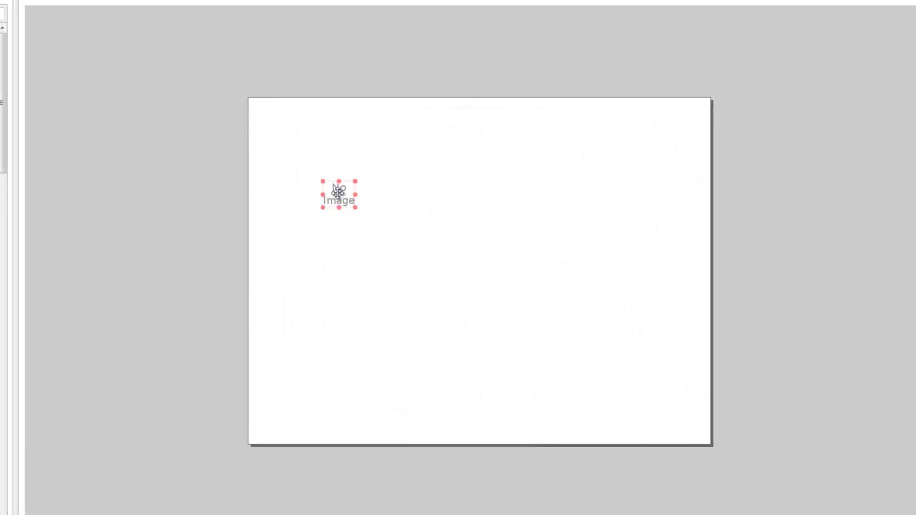
pyautogui.click(625, 394)
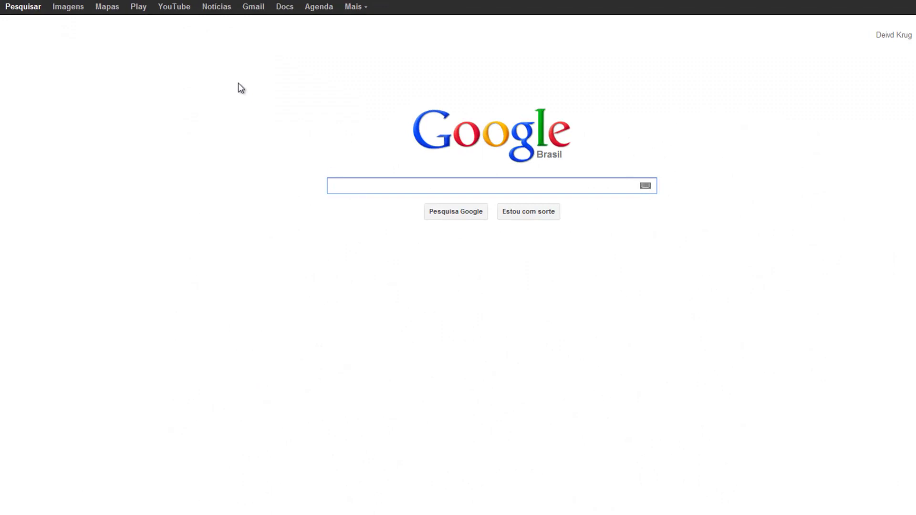
# Search Google Images in the browser for "Note book" and find a picture of a white Vaio notebook.
pyautogui.click(71, 7)
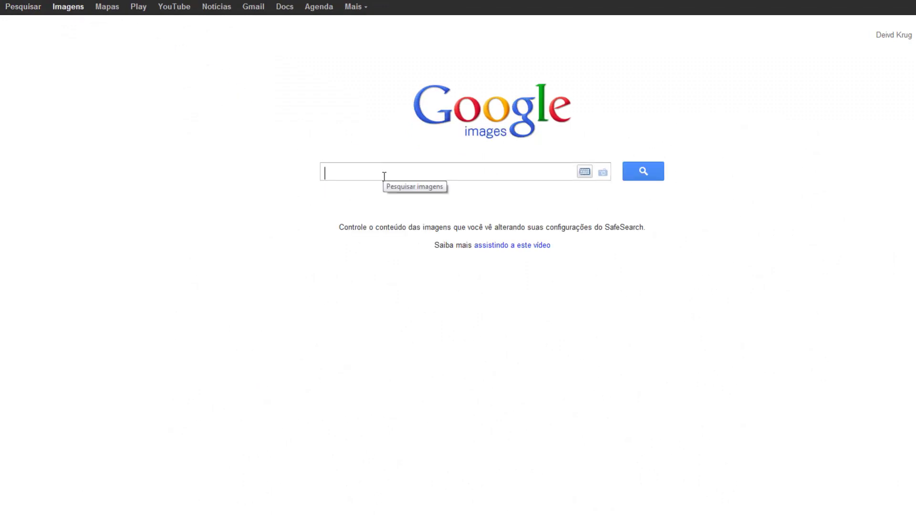
pyautogui.write('Note ')
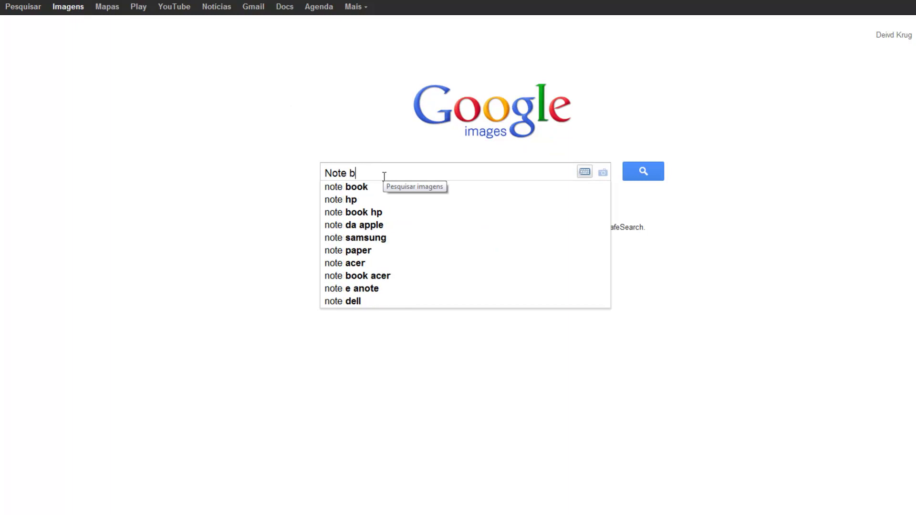
pyautogui.write('book')
pyautogui.press('Return')
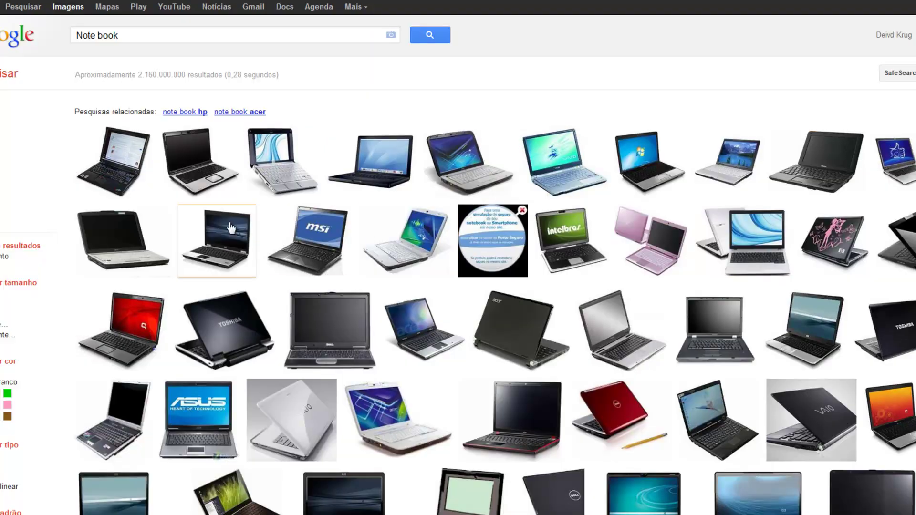
pyautogui.scroll(-3, 107, 249)
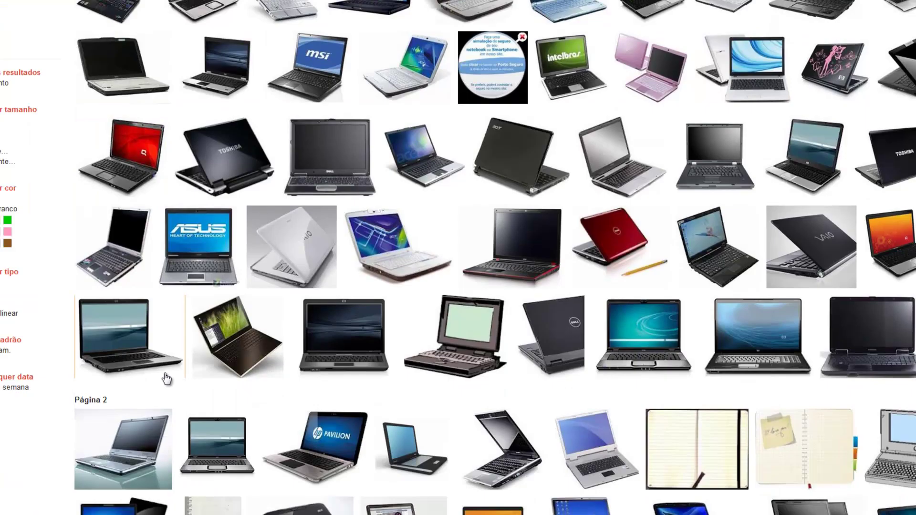
pyautogui.scroll(-1, 163, 381)
pyautogui.moveTo(319, 210)
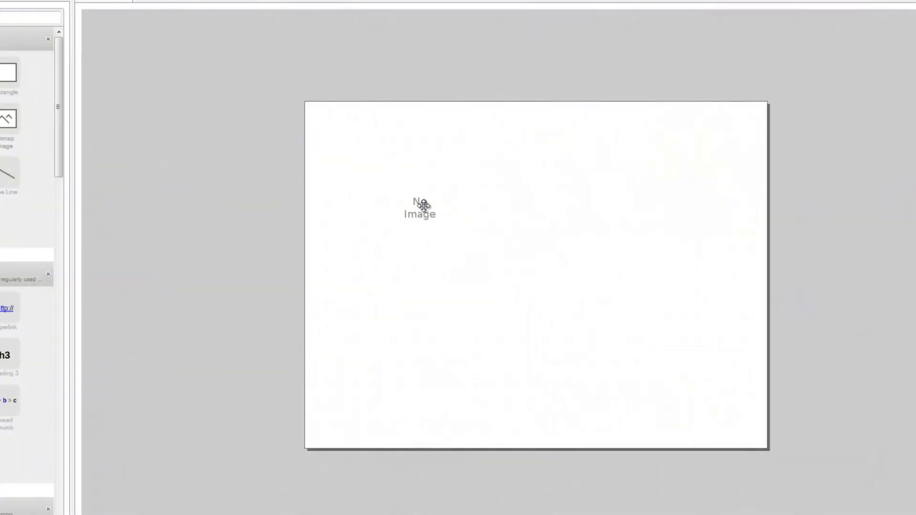
# Back in Pencil, fill the empty Bitmap Image shape with the white Vaio notebook picture using its image action.
pyautogui.click(424, 205)
pyautogui.click(457, 324)
pyautogui.click(420, 207)
pyautogui.rightClick(423, 209)
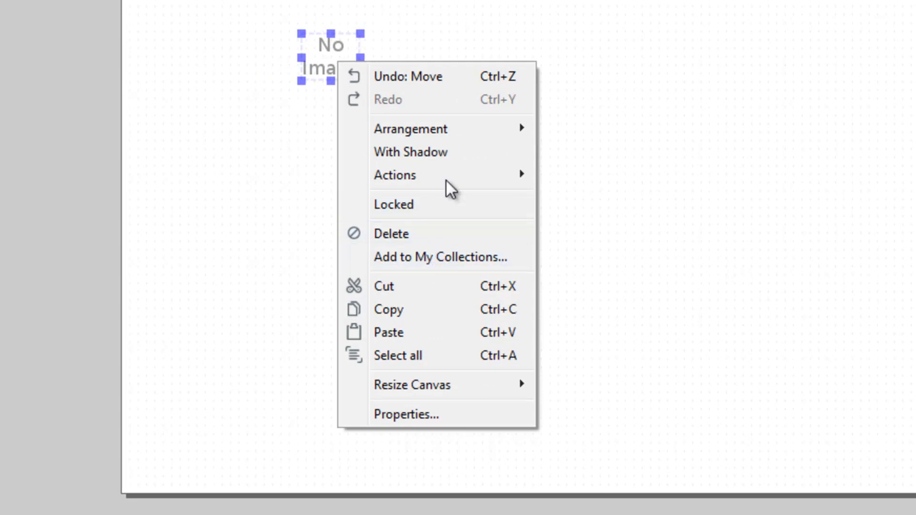
pyautogui.moveTo(446, 176)
pyautogui.click(624, 244)
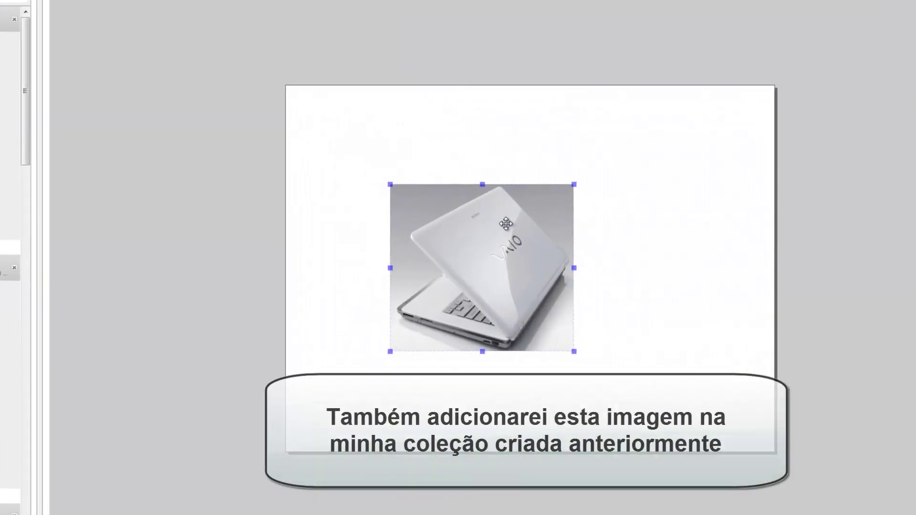
# Move the notebook picture toward the page's upper-left corner and enlarge it from its lower-right corner.
pyautogui.moveTo(488, 261); pyautogui.dragTo(431, 193)
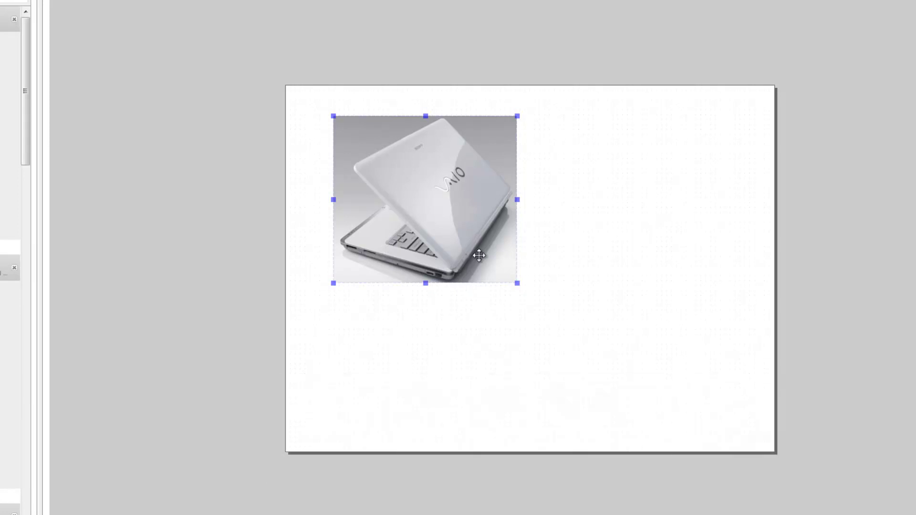
pyautogui.moveTo(478, 254); pyautogui.dragTo(479, 261)
pyautogui.moveTo(520, 289); pyautogui.dragTo(568, 336)
# Add the notebook picture to the existing private collection "Web" with the shape name "Sony Vaio".
pyautogui.rightClick(421, 194)
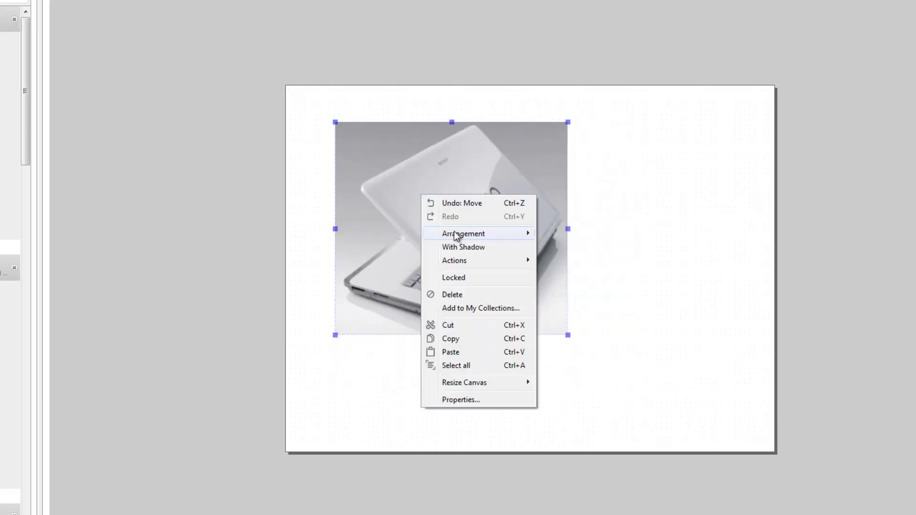
pyautogui.click(469, 309)
pyautogui.click(275, 193)
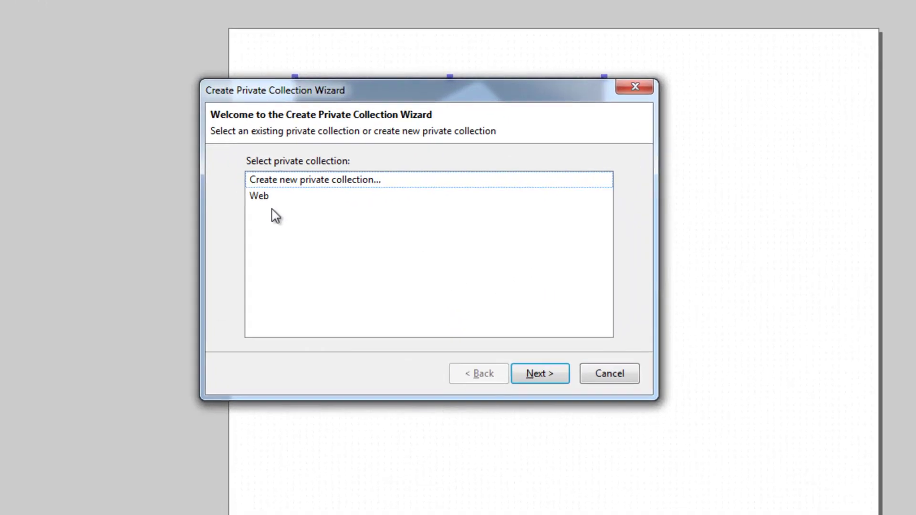
pyautogui.click(563, 378)
pyautogui.click(343, 180)
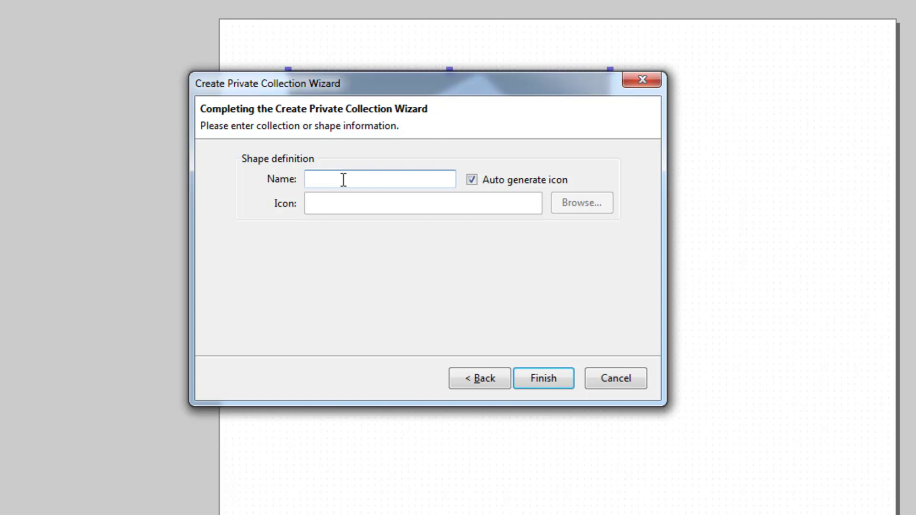
pyautogui.moveTo(375, 78); pyautogui.dragTo(503, 245)
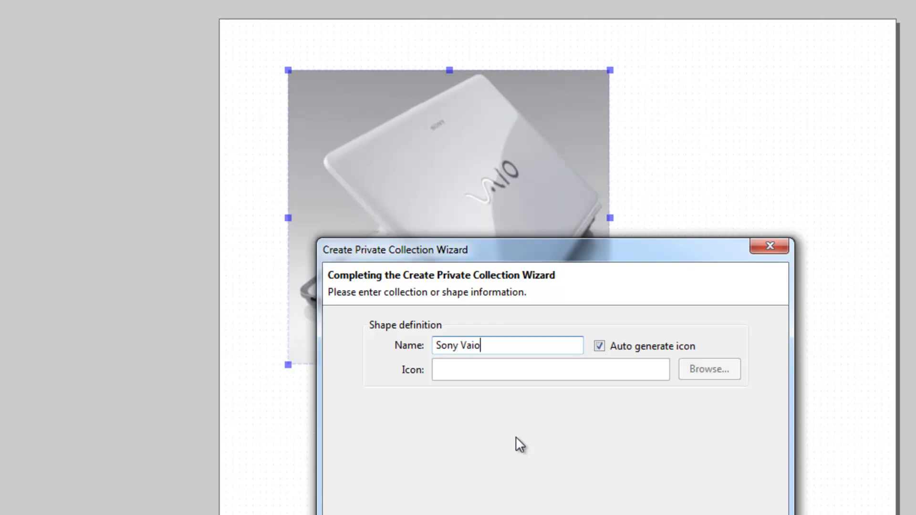
pyautogui.press('Return')
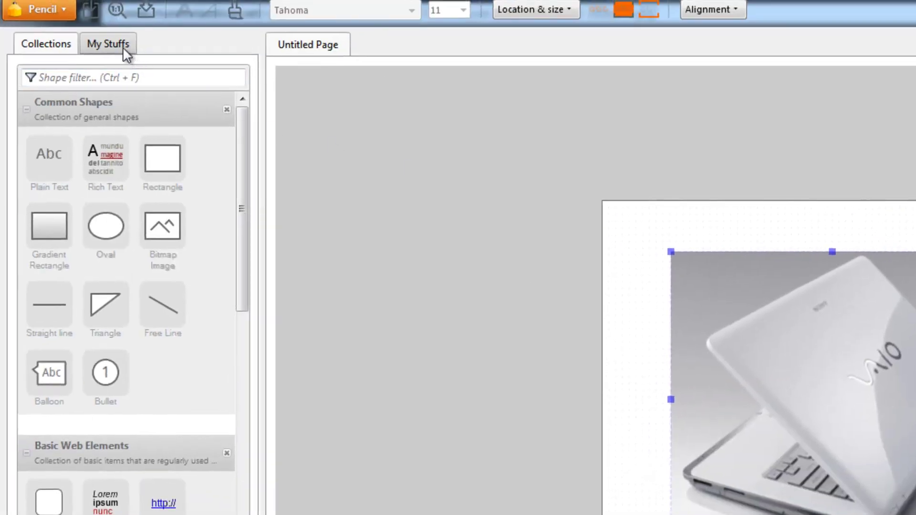
# Check the saved shapes in the private Web collection, and look through the standard shape collections down to Windows XP Widgets.
pyautogui.click(446, 248)
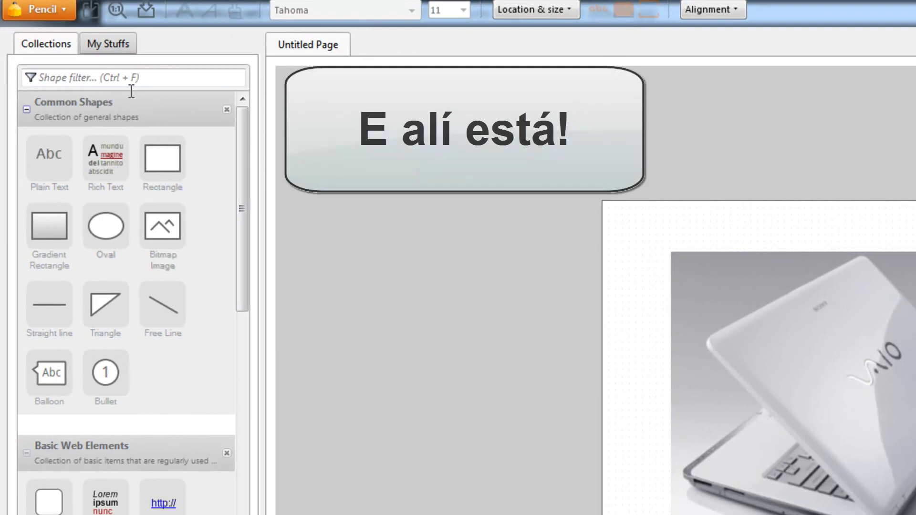
pyautogui.click(96, 46)
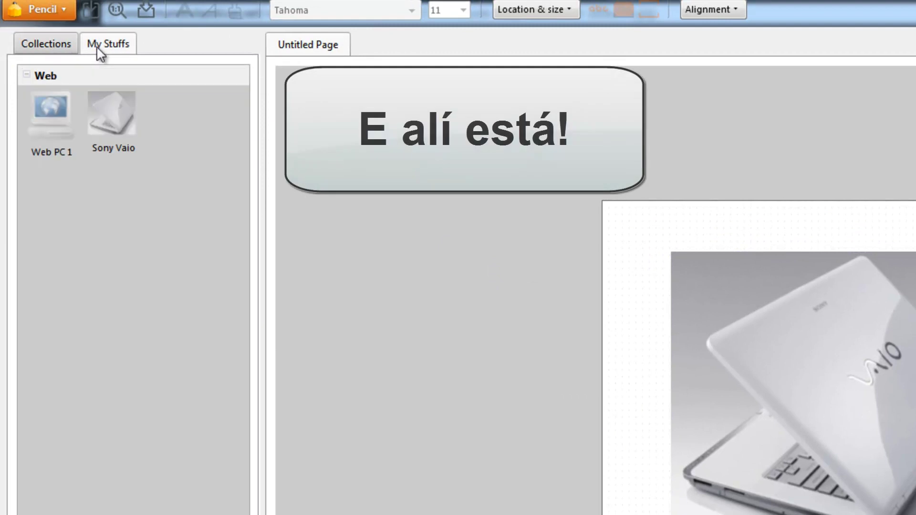
pyautogui.click(65, 43)
pyautogui.moveTo(242, 250); pyautogui.dragTo(235, 311)
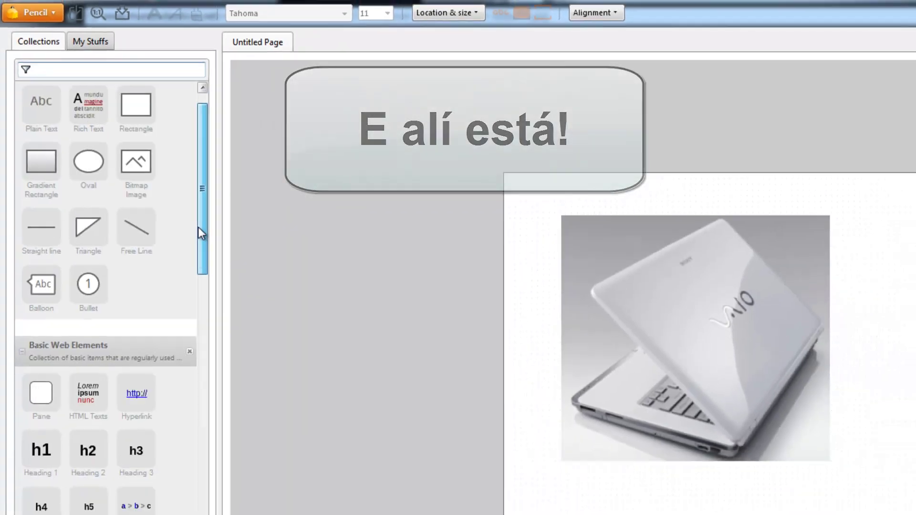
pyautogui.moveTo(134, 192); pyautogui.dragTo(120, 361)
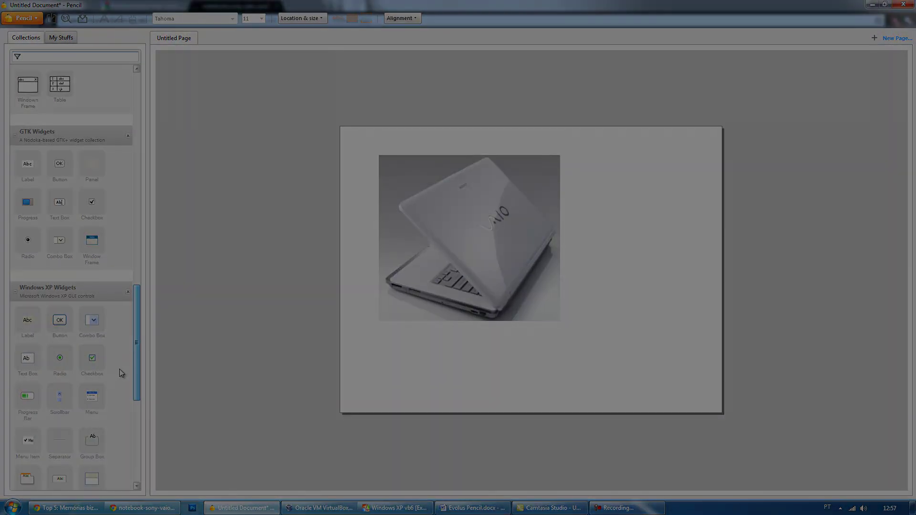